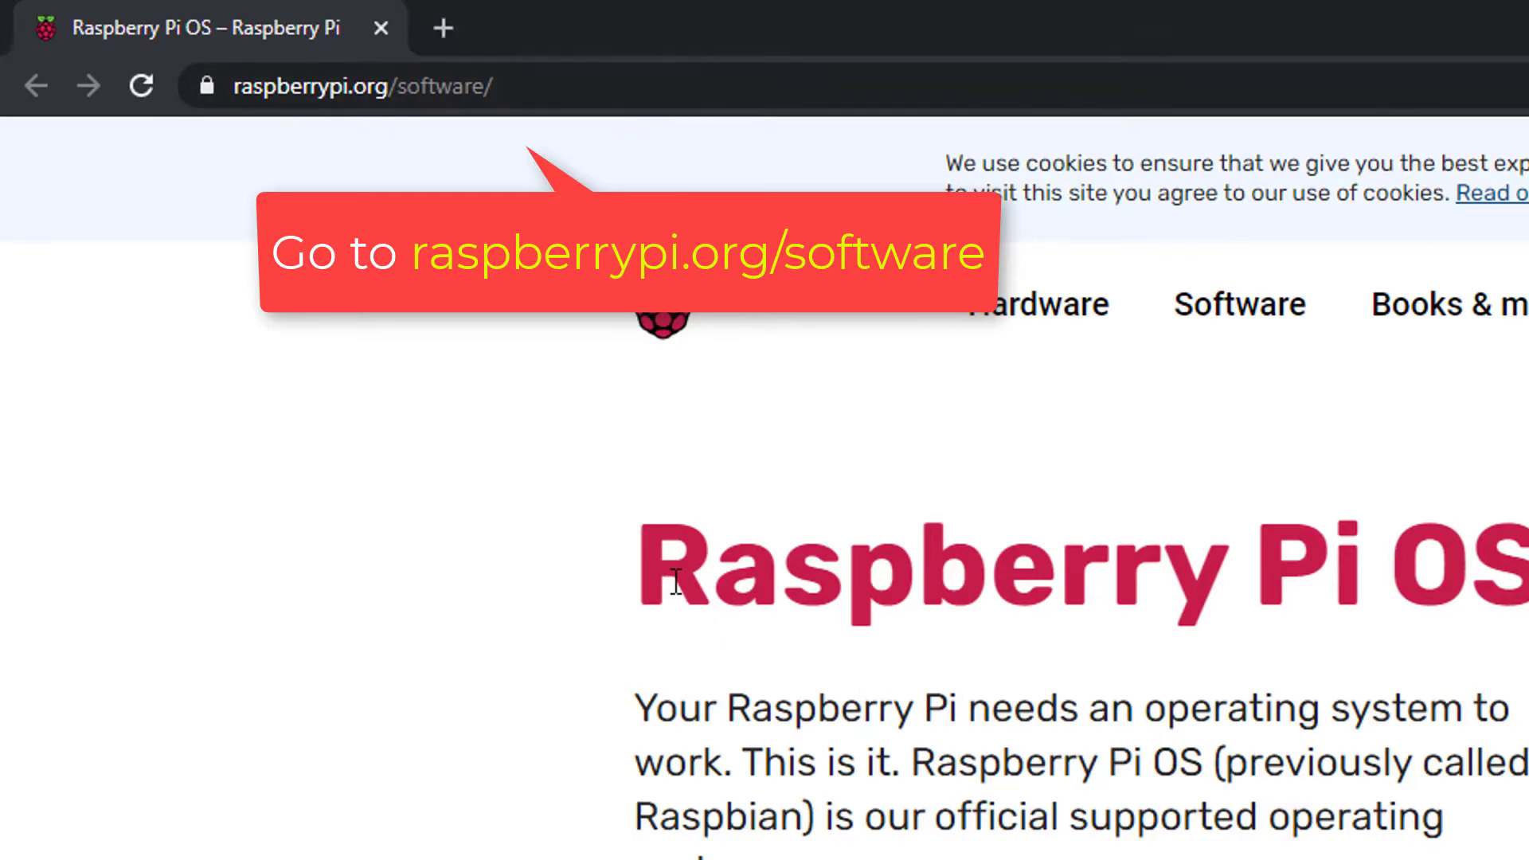
# - Download the Windows installer imager_1.6.2.exe from the Raspberry Pi website
pyautogui.moveTo(665, 584); pyautogui.dragTo(845, 114)
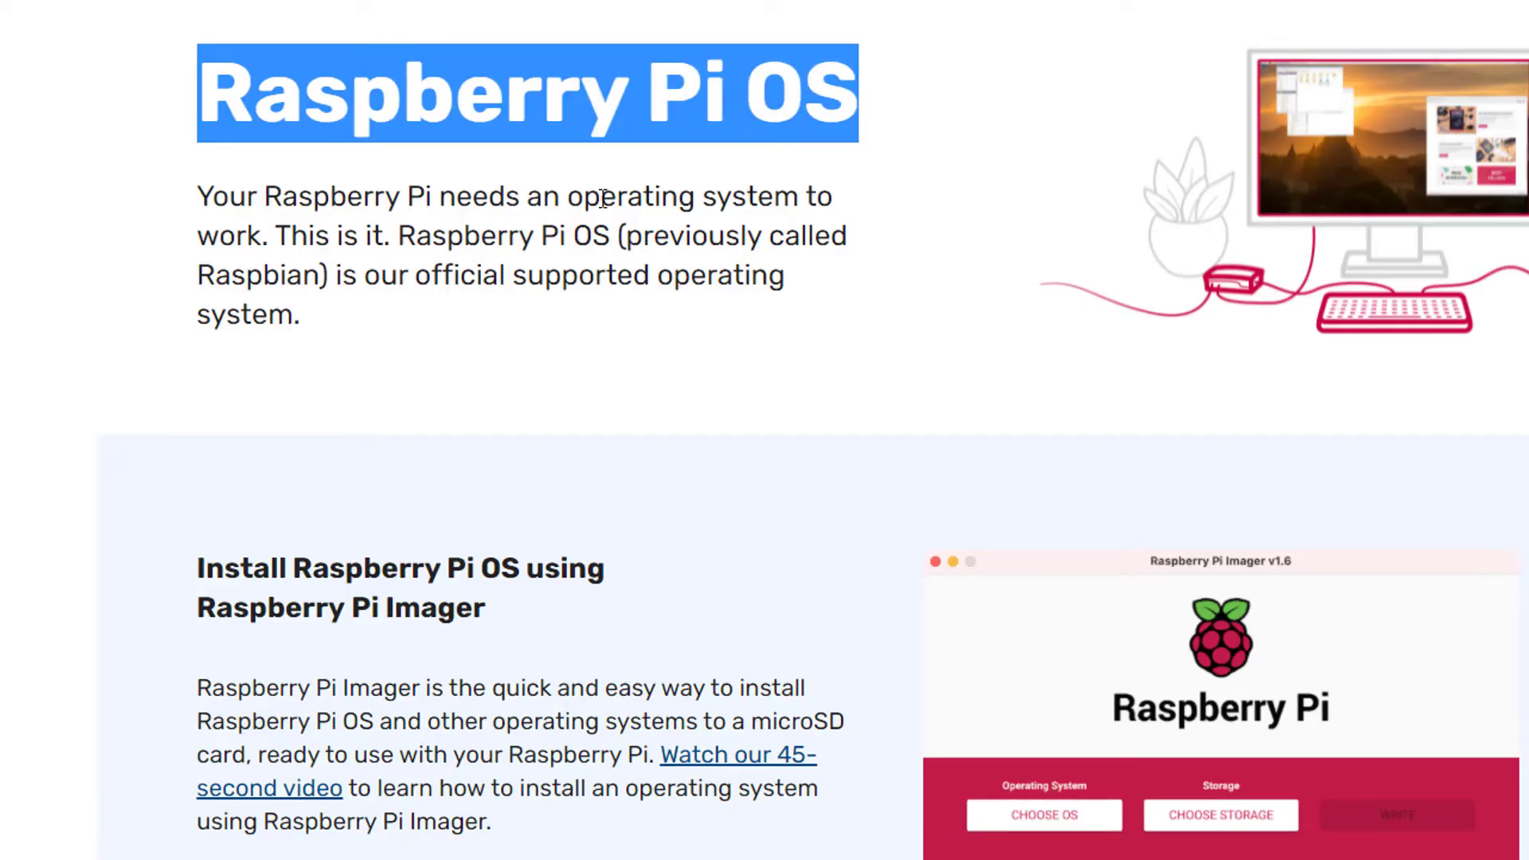
pyautogui.scroll(-4, 603, 248)
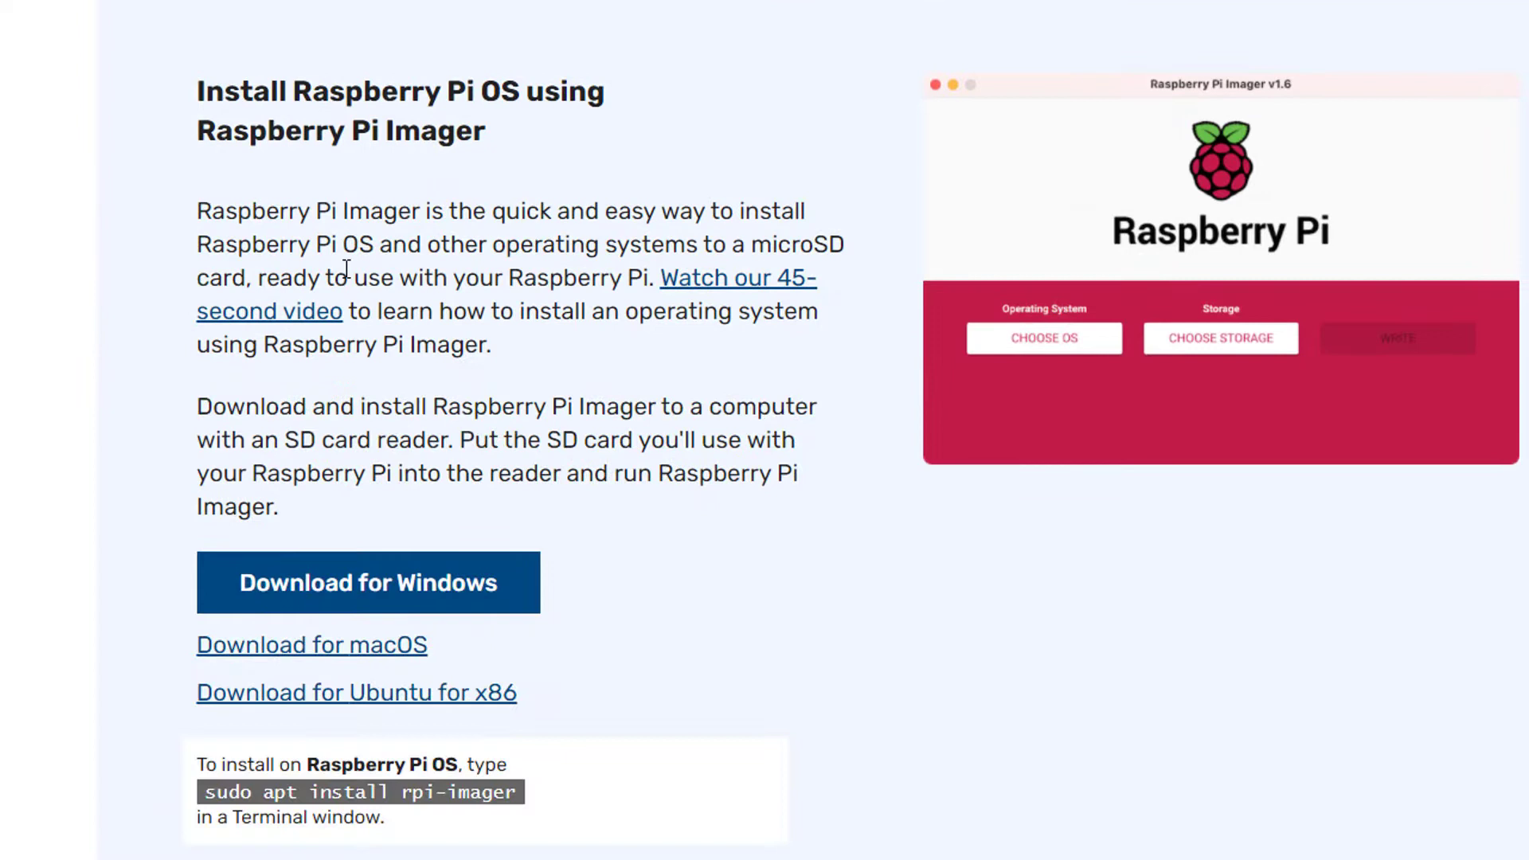
pyautogui.scroll(-1, 347, 268)
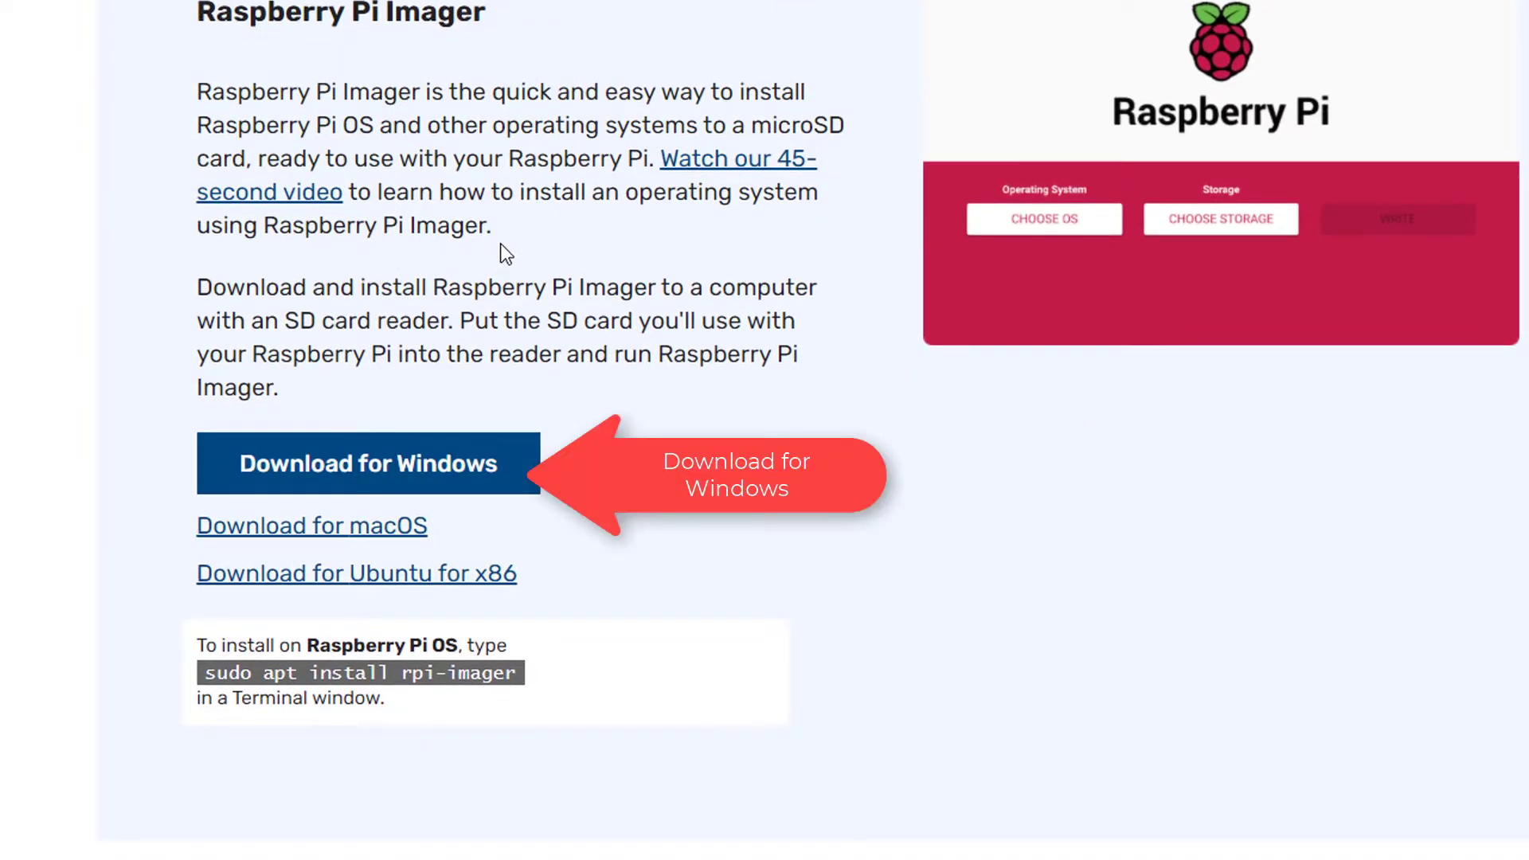
pyautogui.click(499, 484)
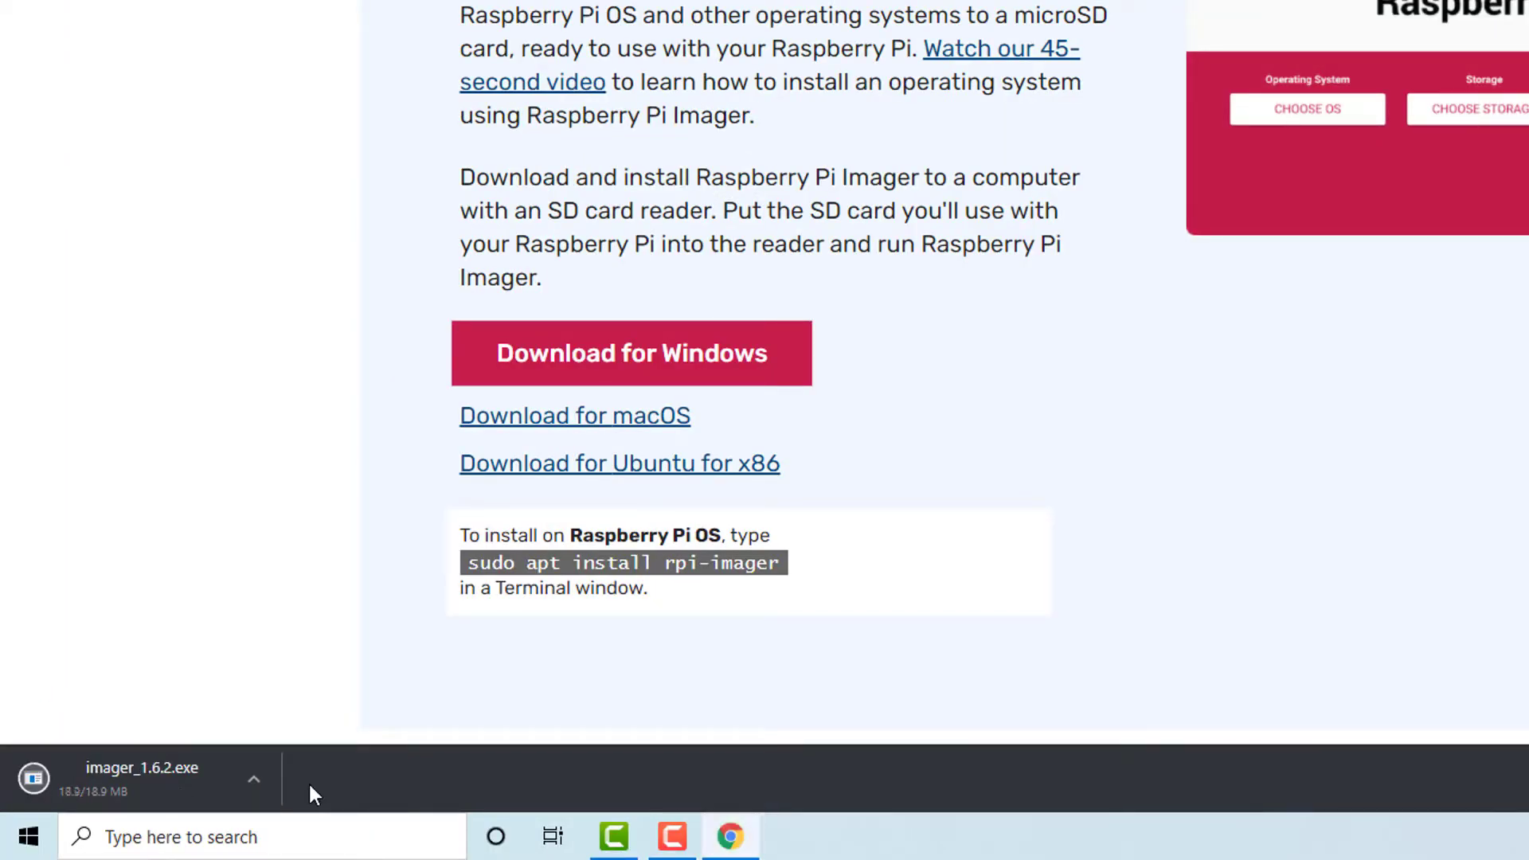
pyautogui.click(254, 778)
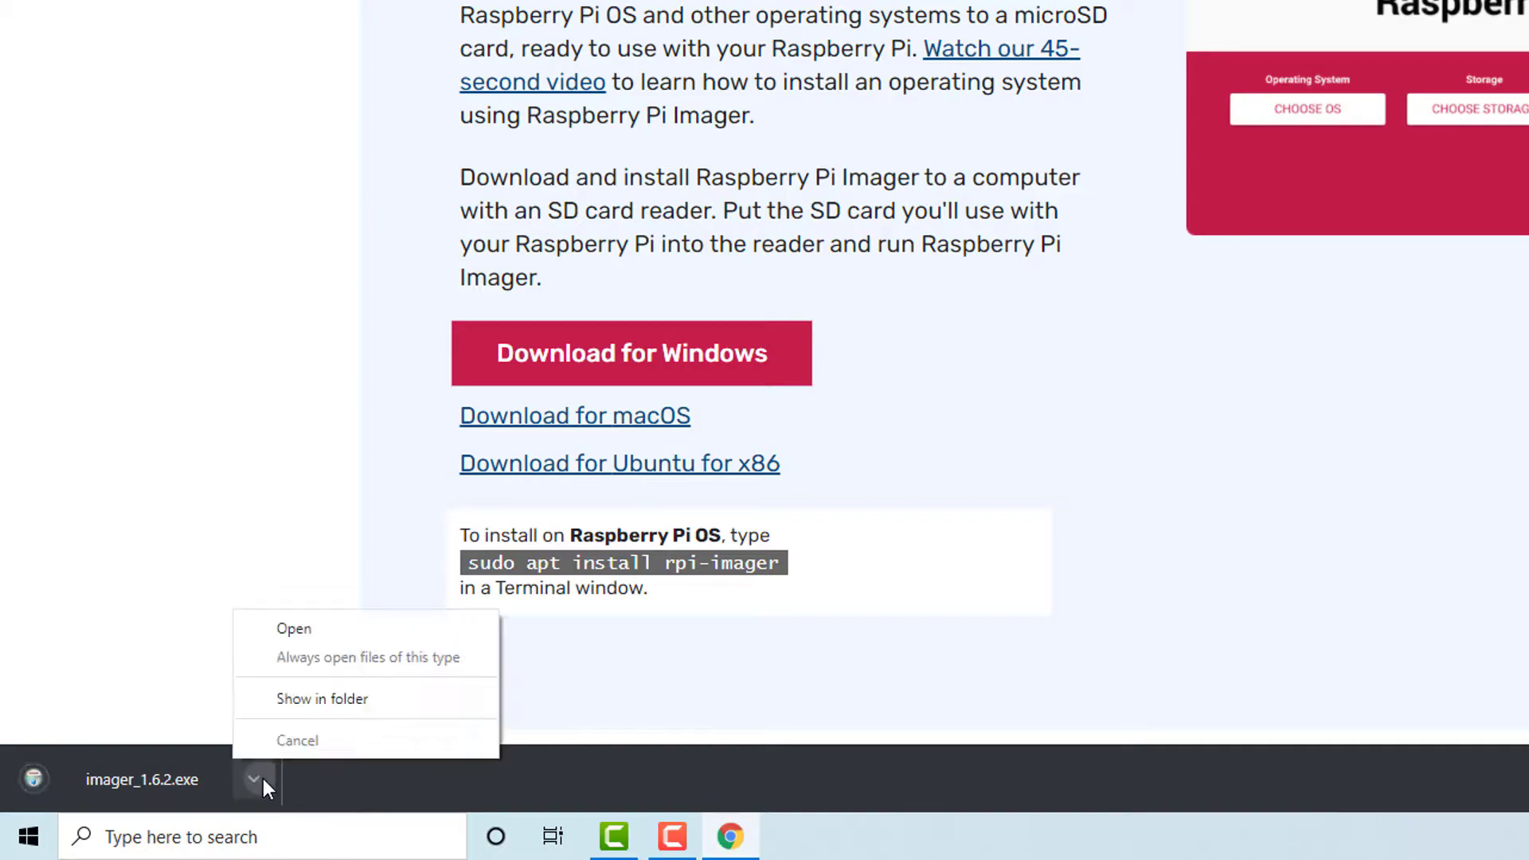
pyautogui.moveTo(272, 215)
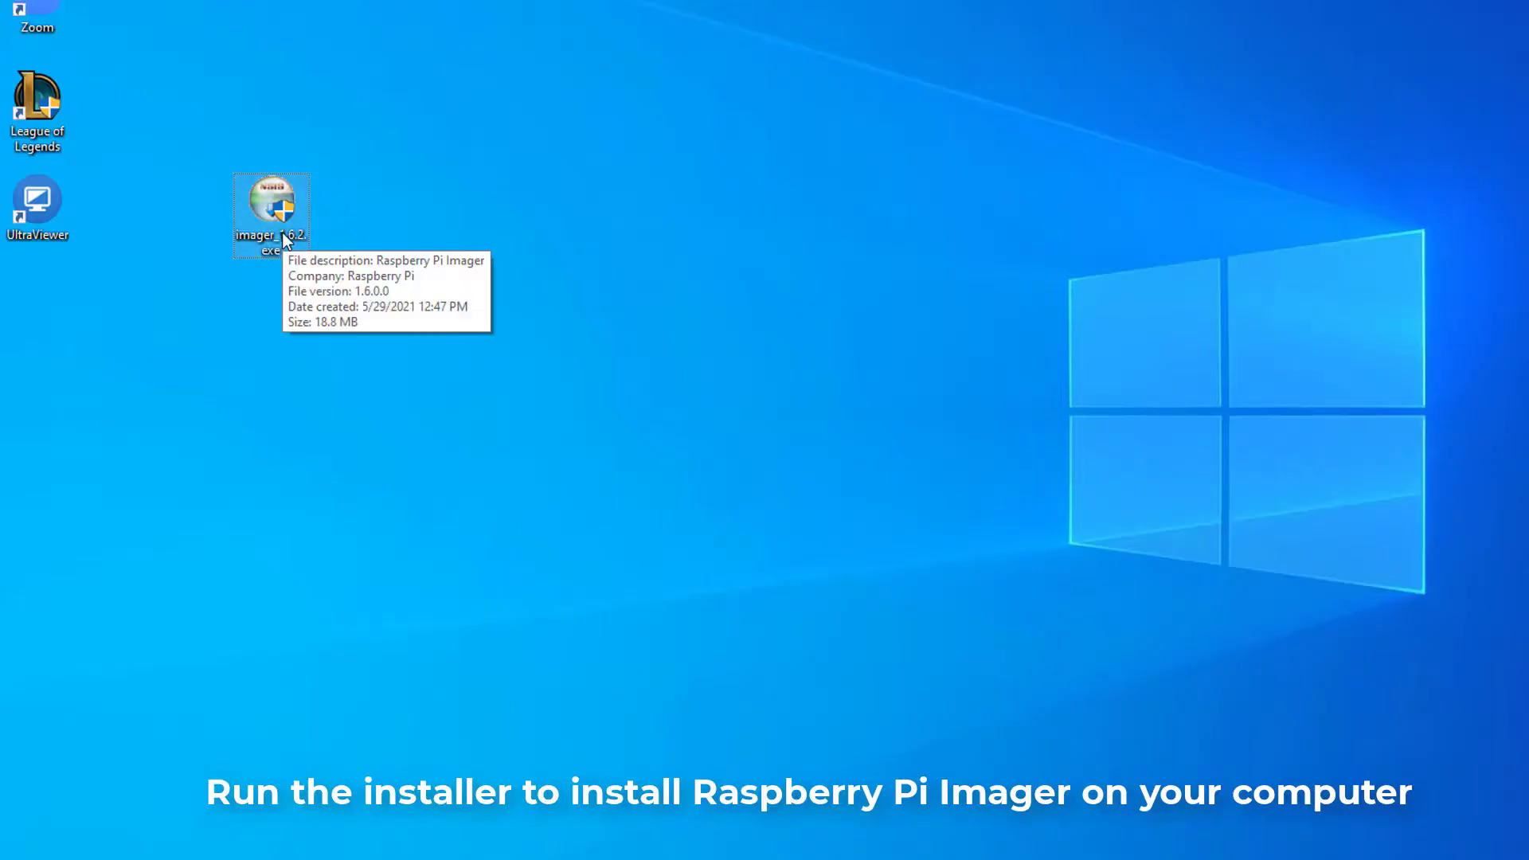
# - Run imager_1.6.2.exe as administrator and install Raspberry Pi Imager
pyautogui.rightClick(284, 239)
pyautogui.click(383, 257)
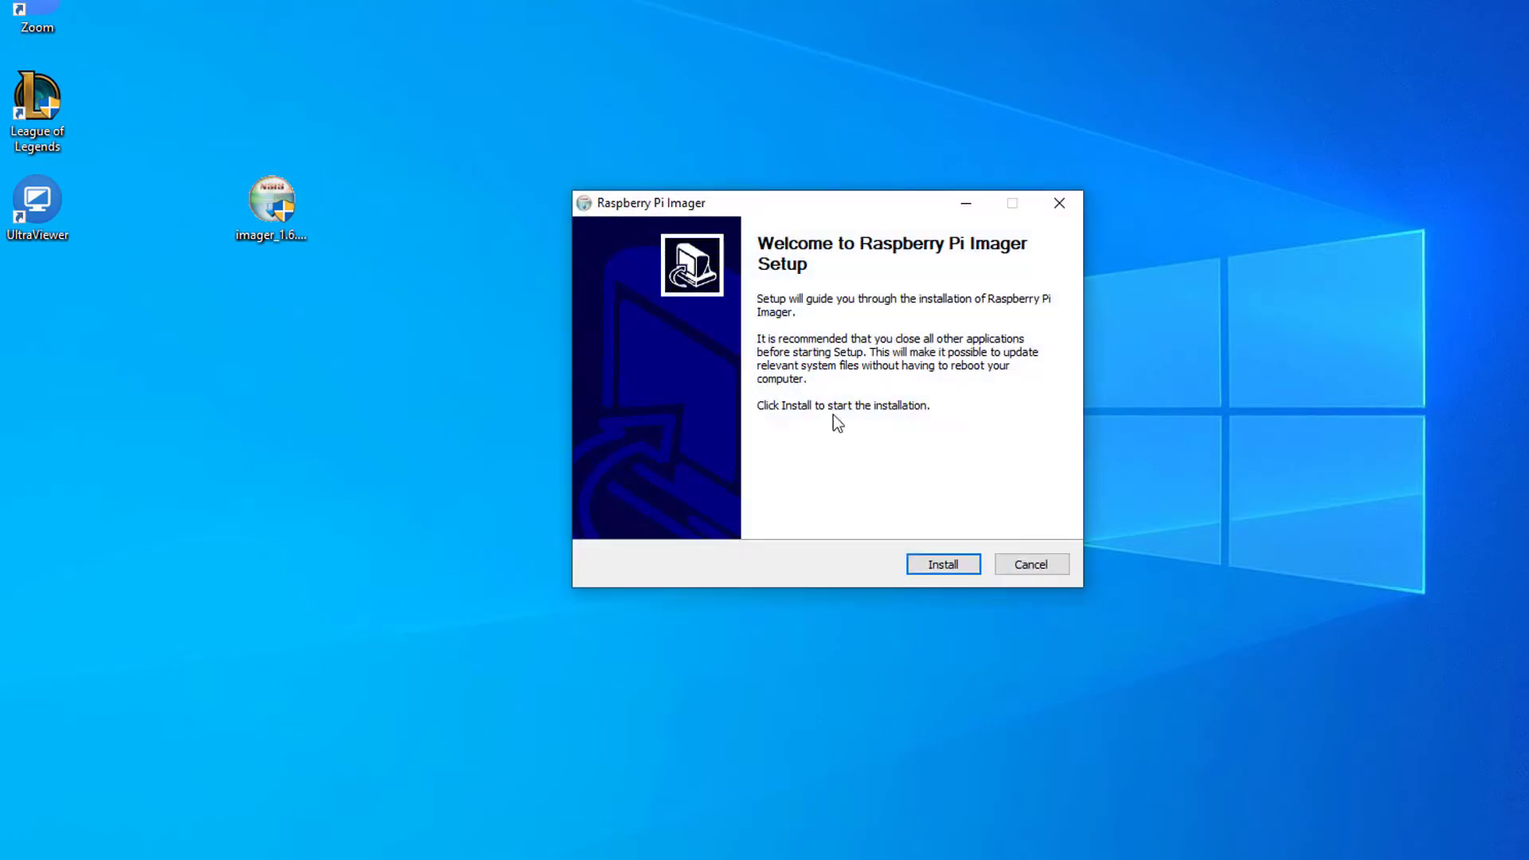
pyautogui.moveTo(809, 216); pyautogui.dragTo(472, 157)
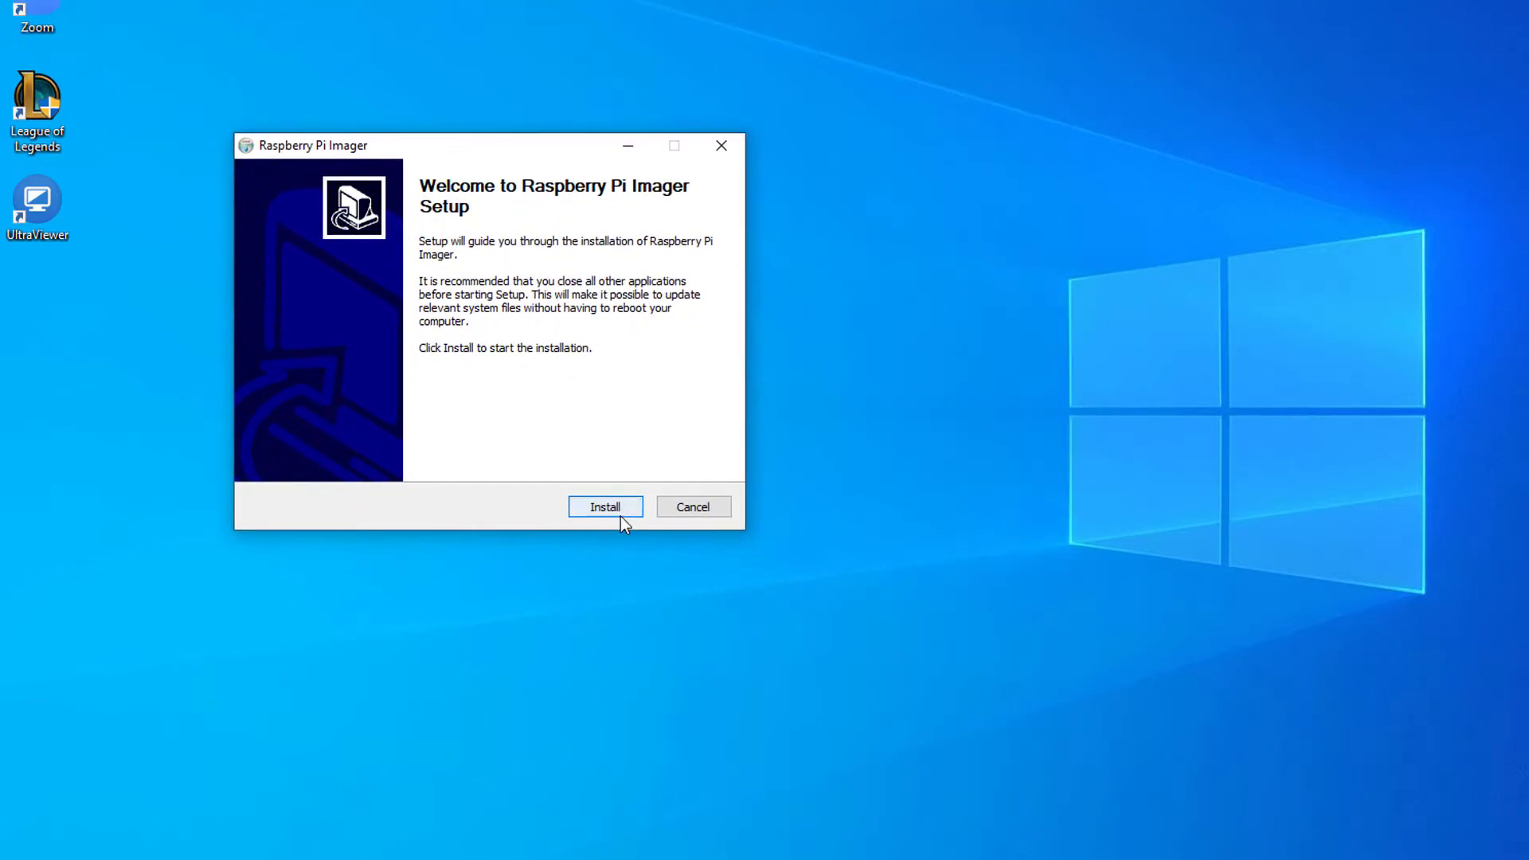
pyautogui.click(624, 513)
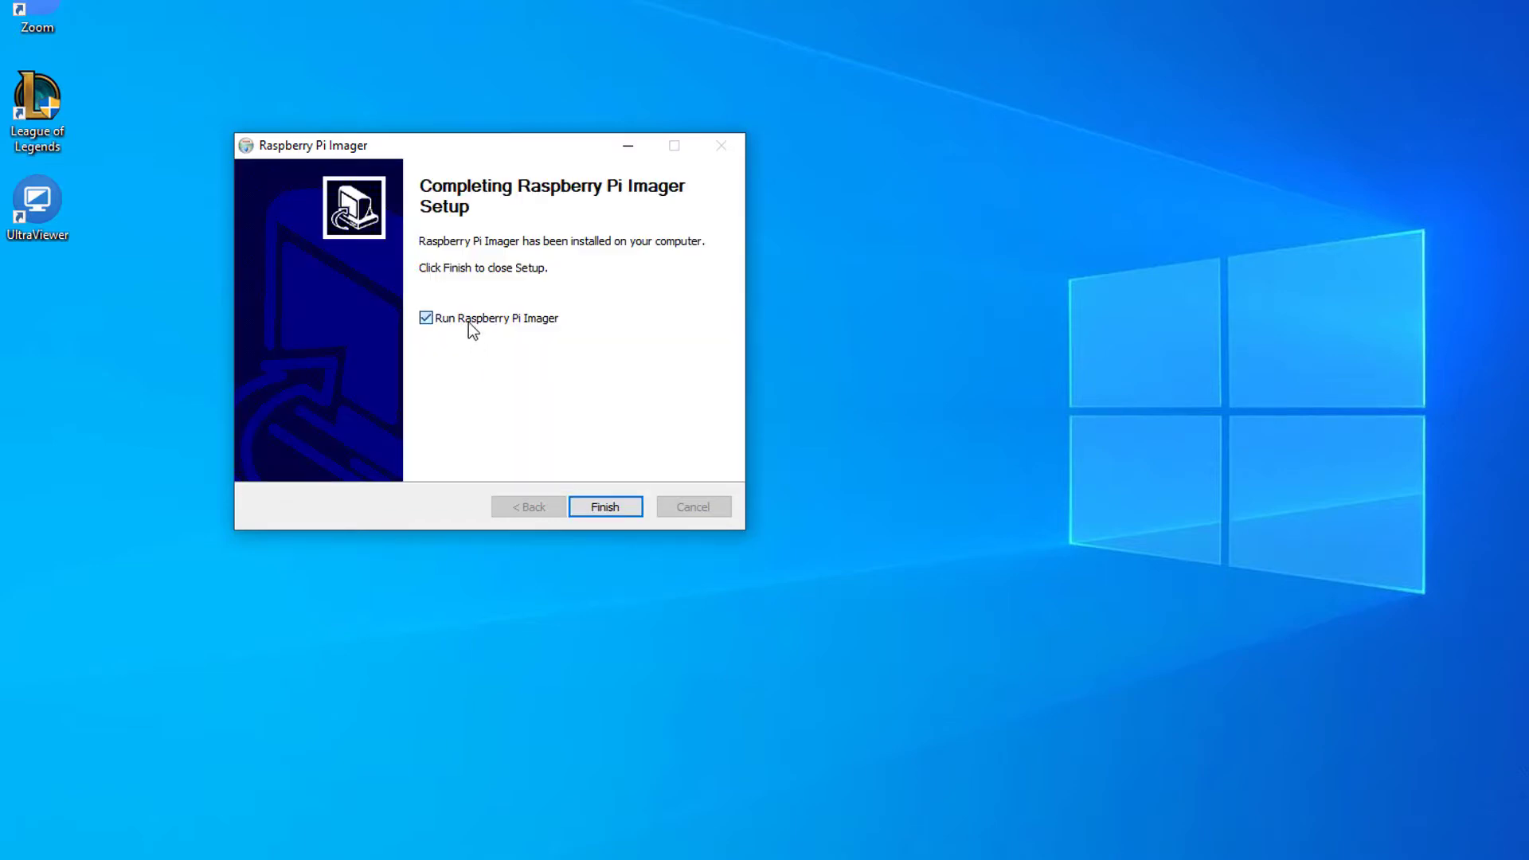
# - Finish setup with 'Run Raspberry Pi Imager' unticked
pyautogui.click(426, 318)
pyautogui.click(605, 507)
# - Launch Raspberry Pi Imager from Windows search
pyautogui.click(167, 844)
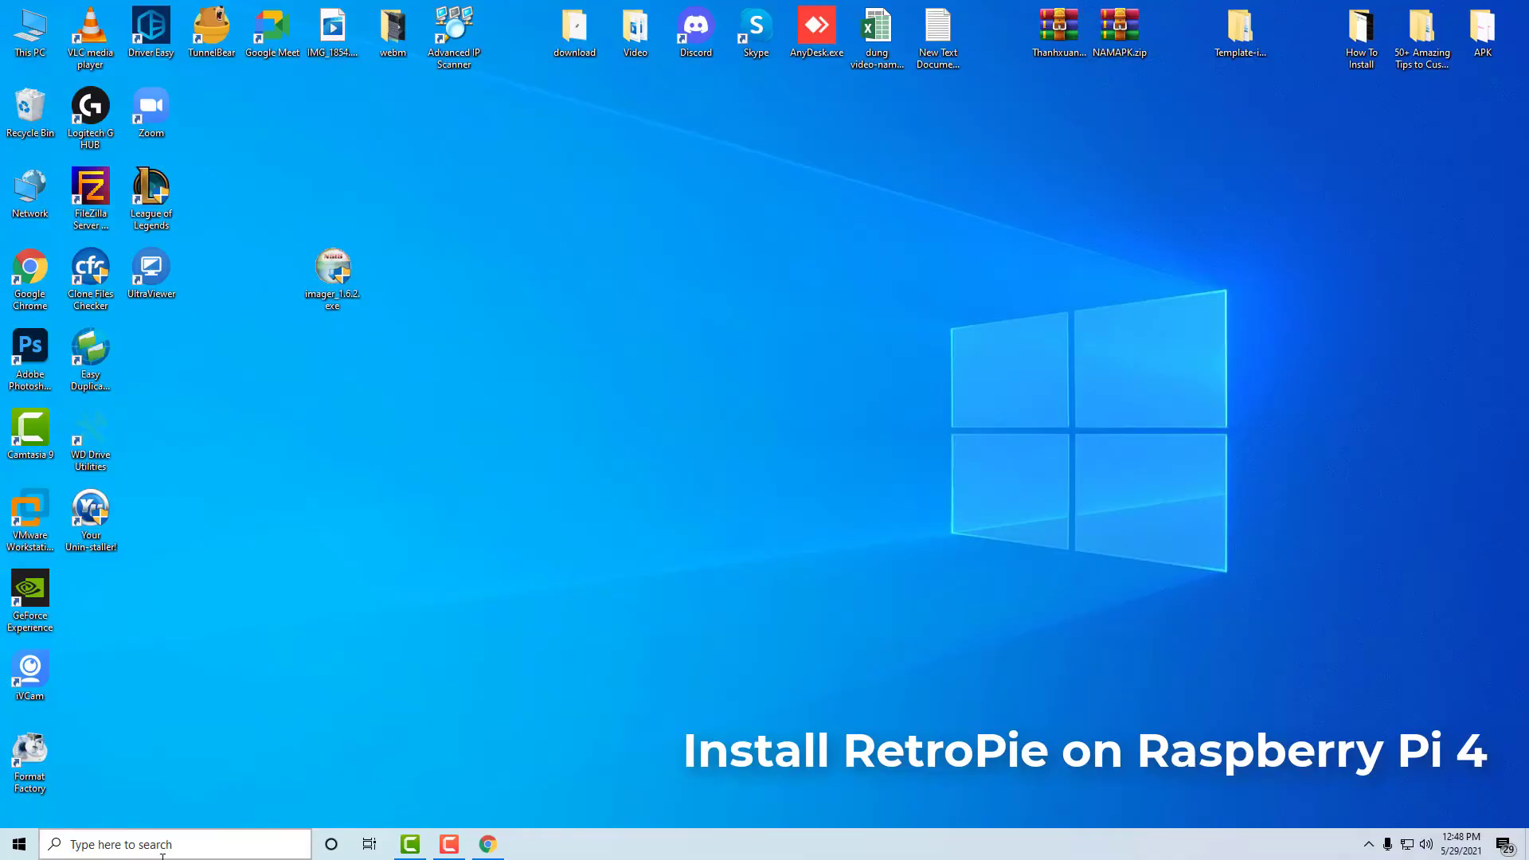
pyautogui.write('ra')
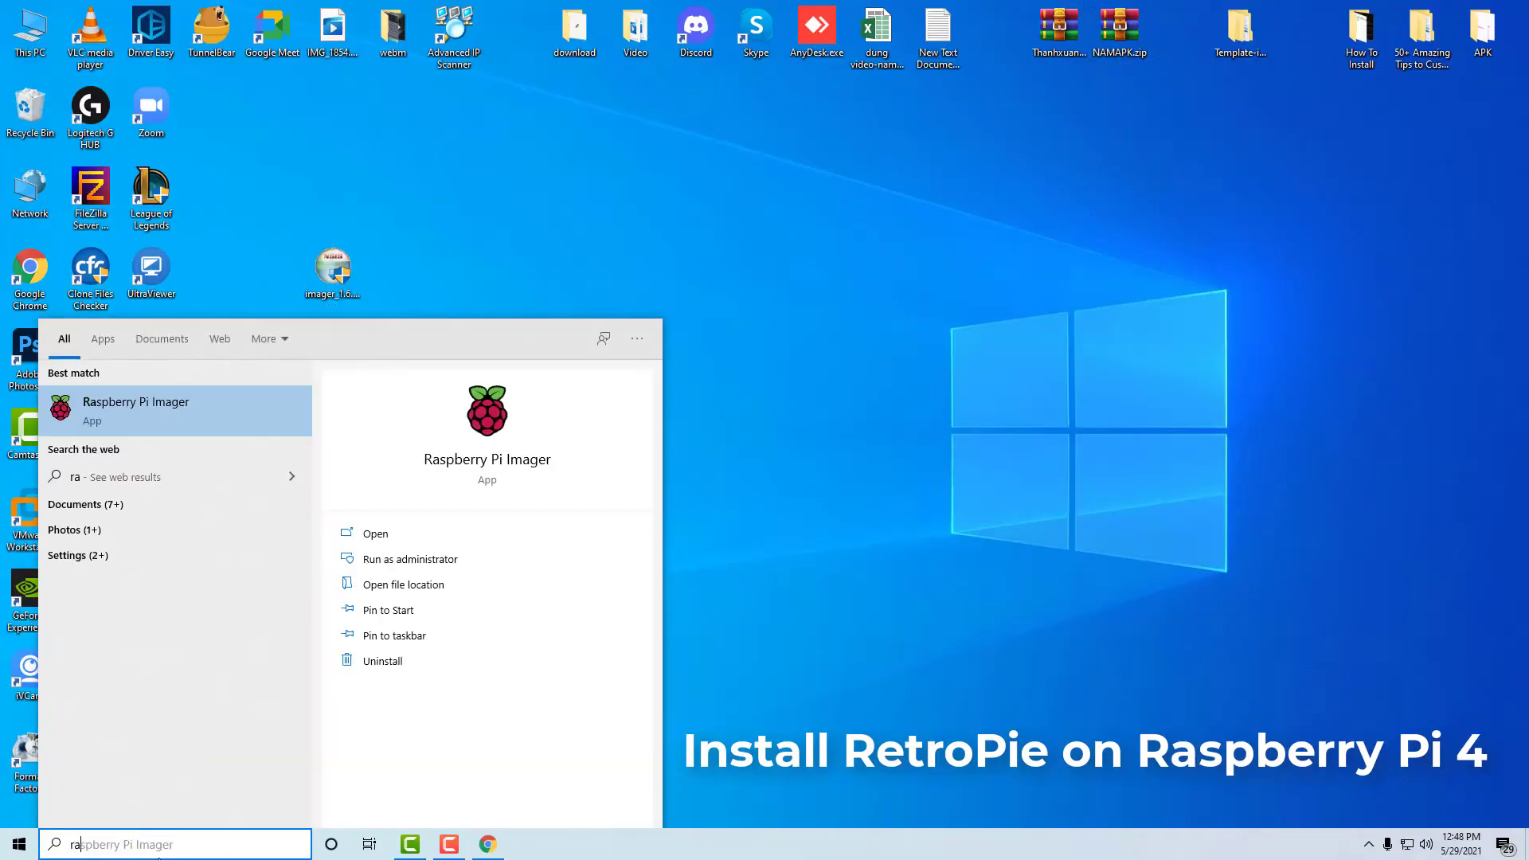
pyautogui.write('spe')
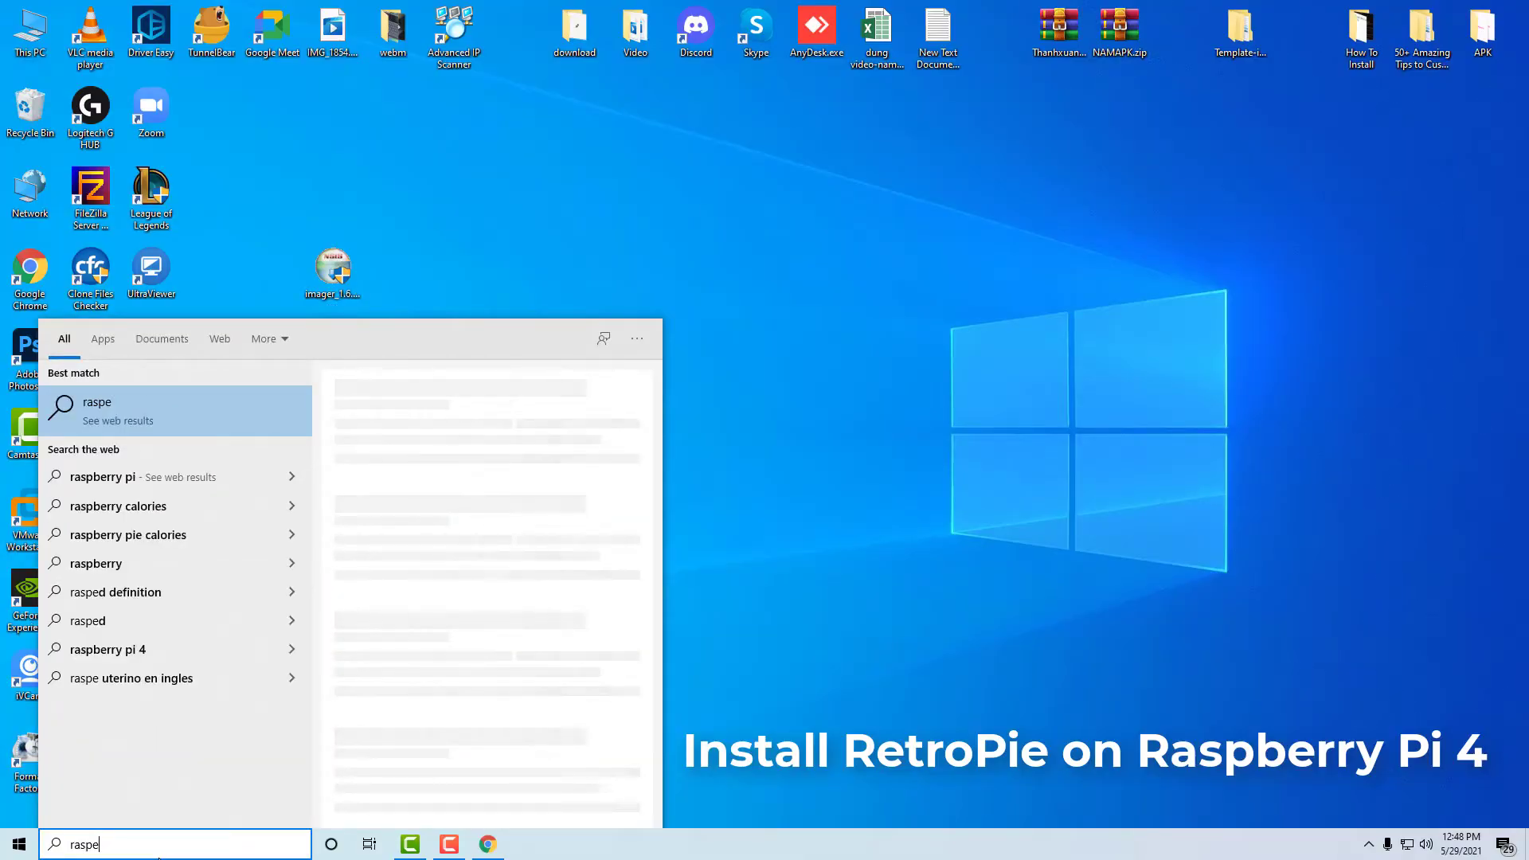
pyautogui.press('BackSpace')
pyautogui.write('berry')
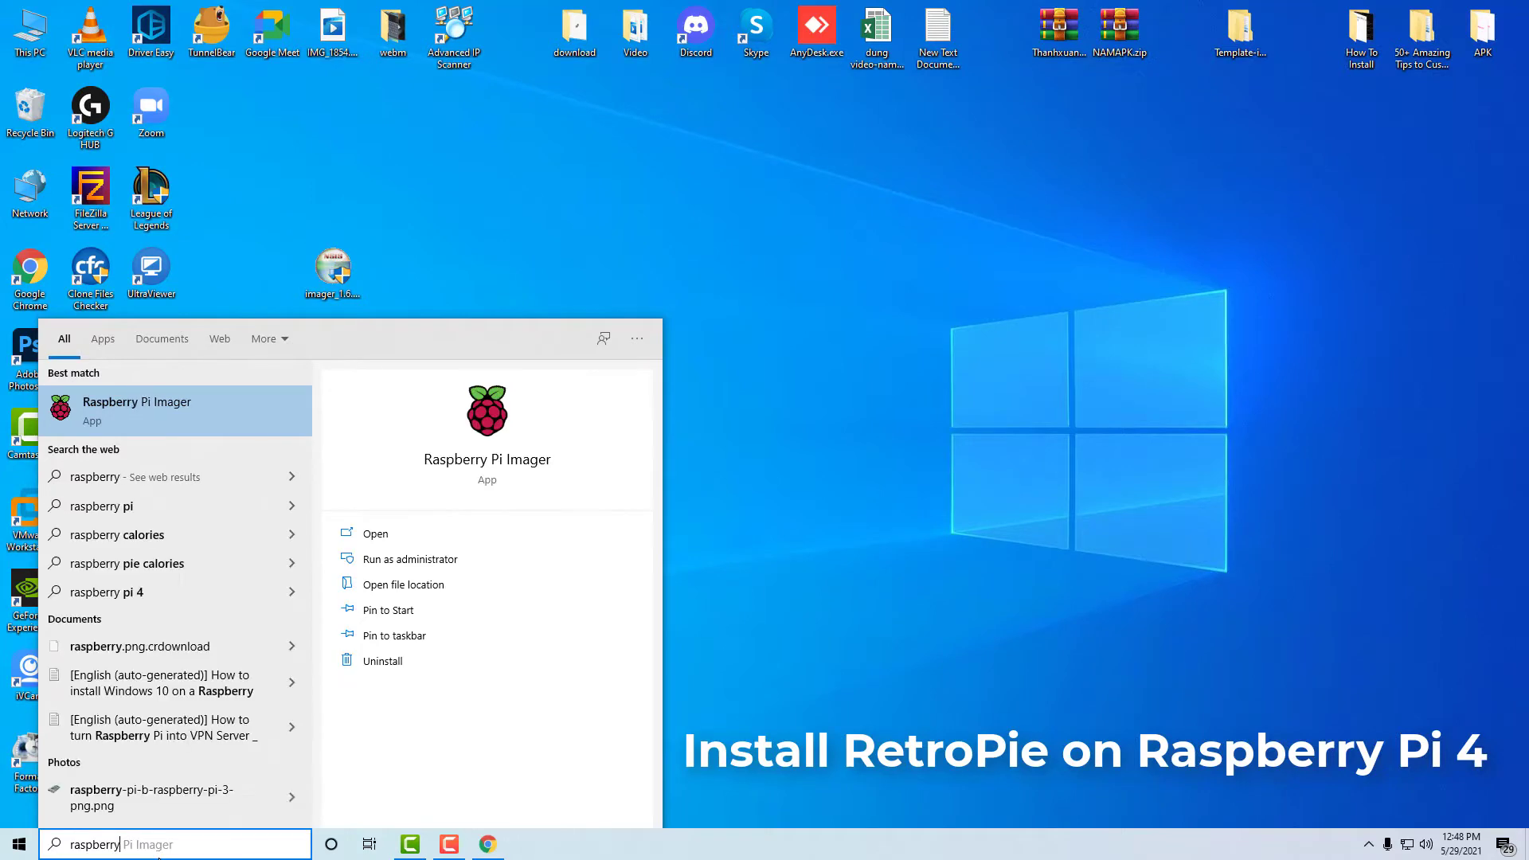
pyautogui.click(217, 410)
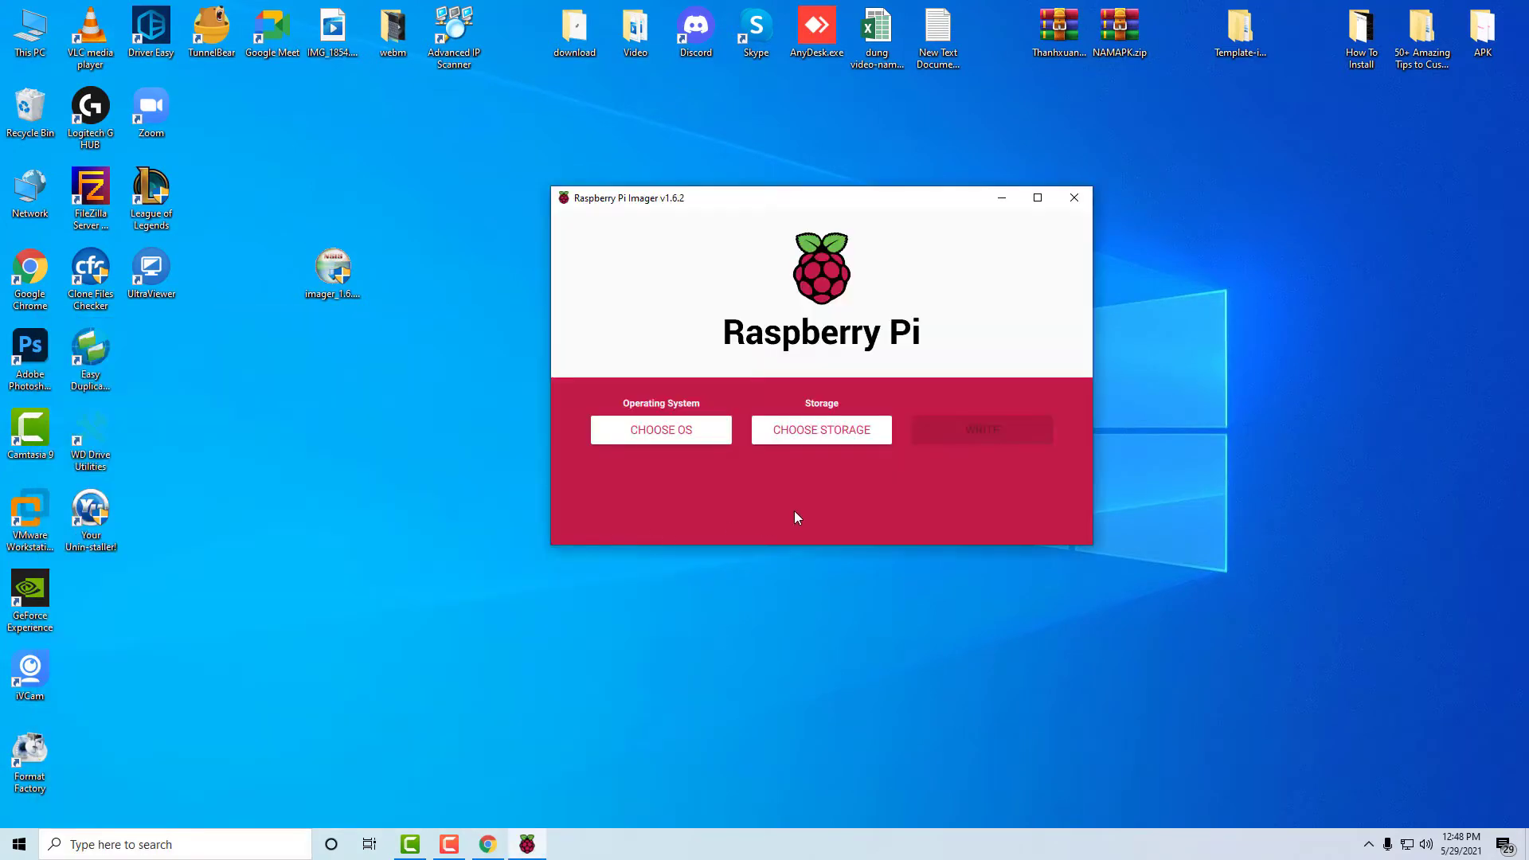
# - Browse the emulation and game OS category to the RetroPie versions
pyautogui.click(530, 525)
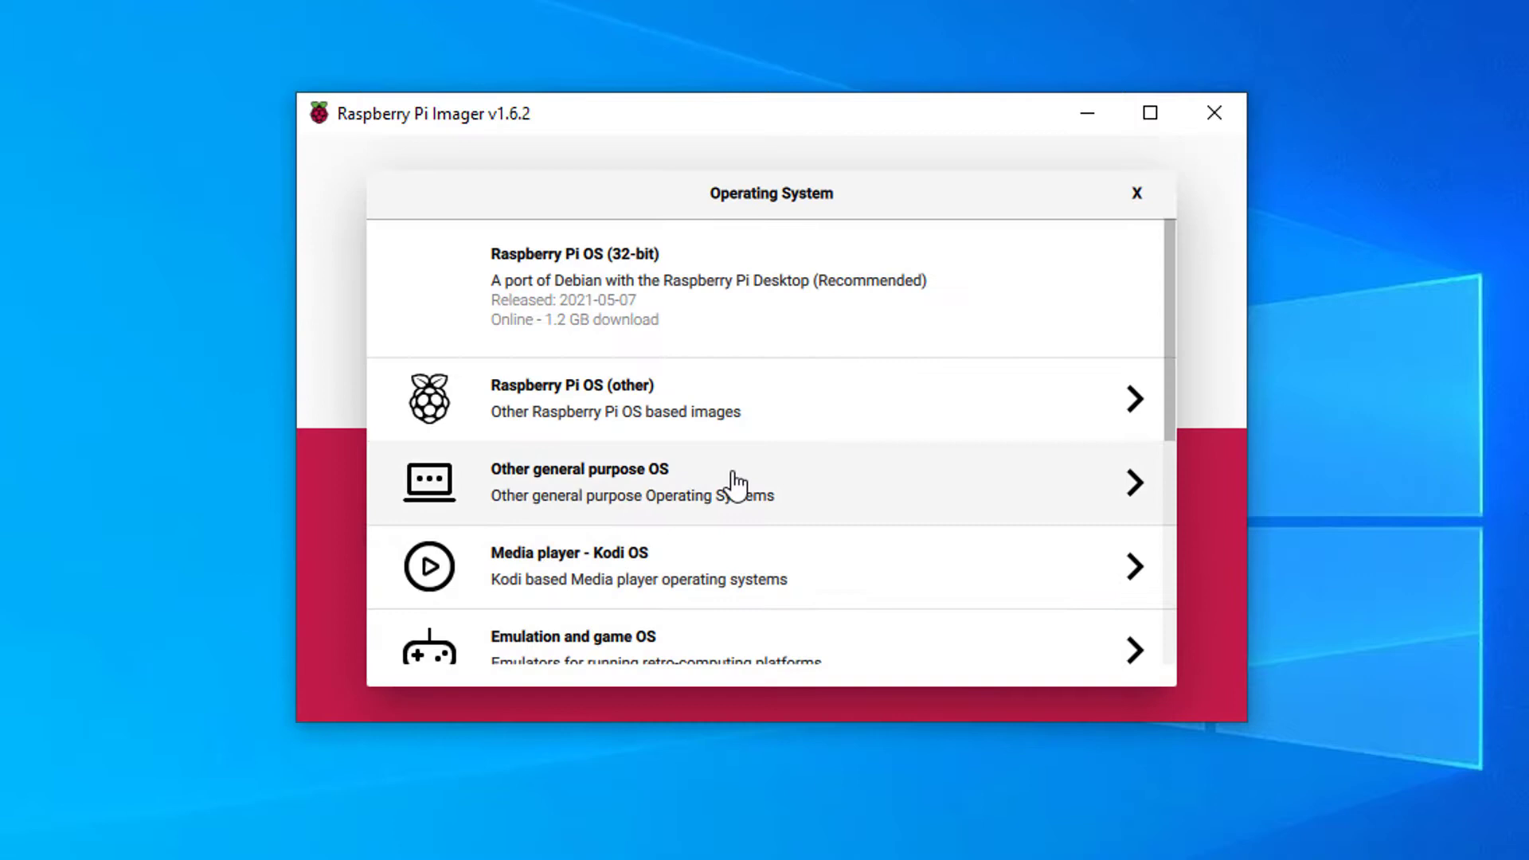
pyautogui.scroll(-3, 883, 479)
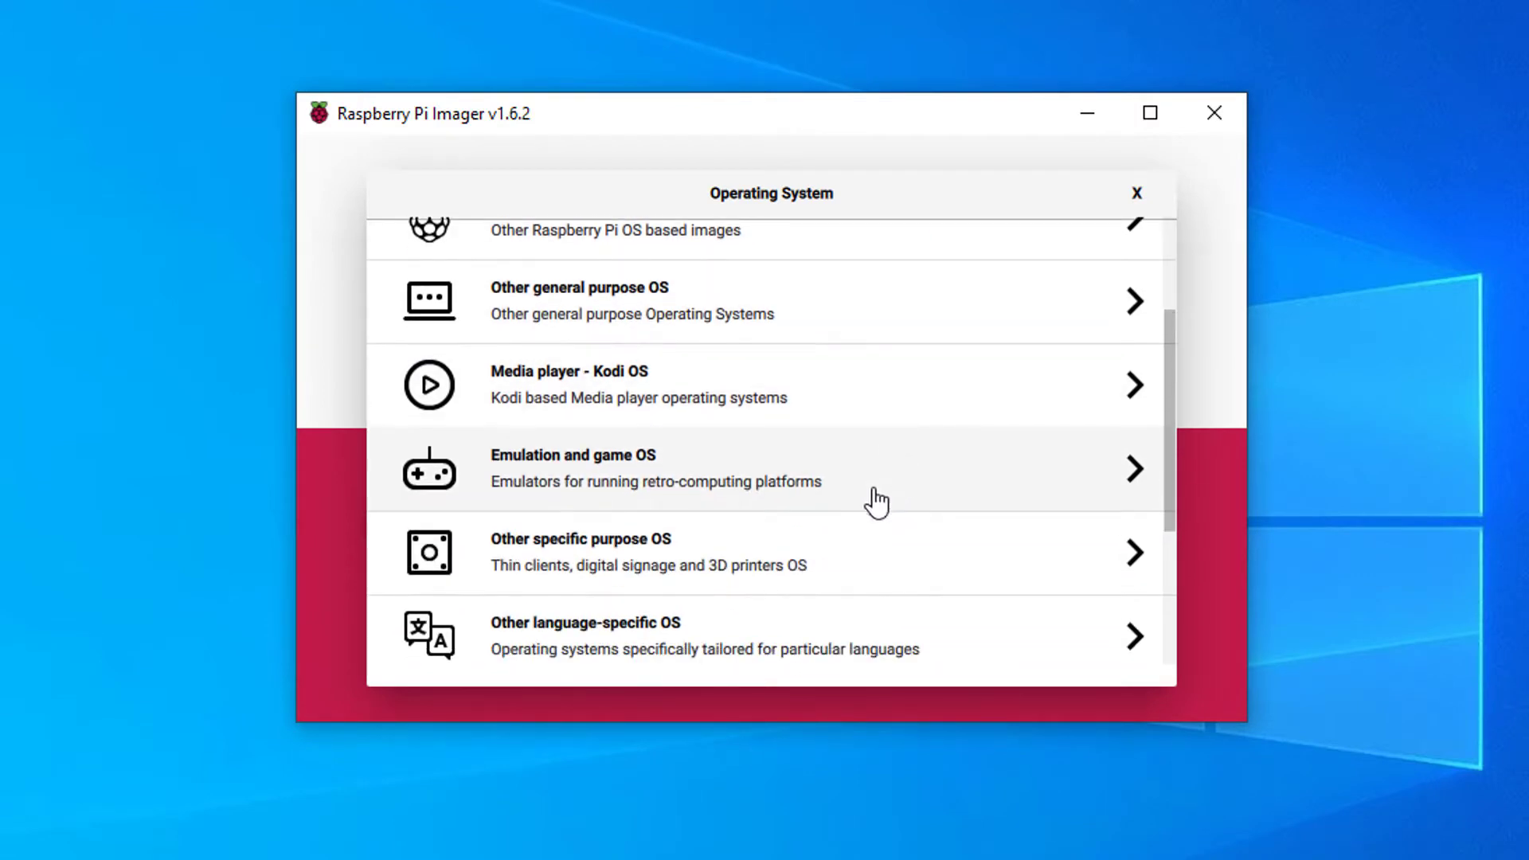
pyautogui.click(766, 490)
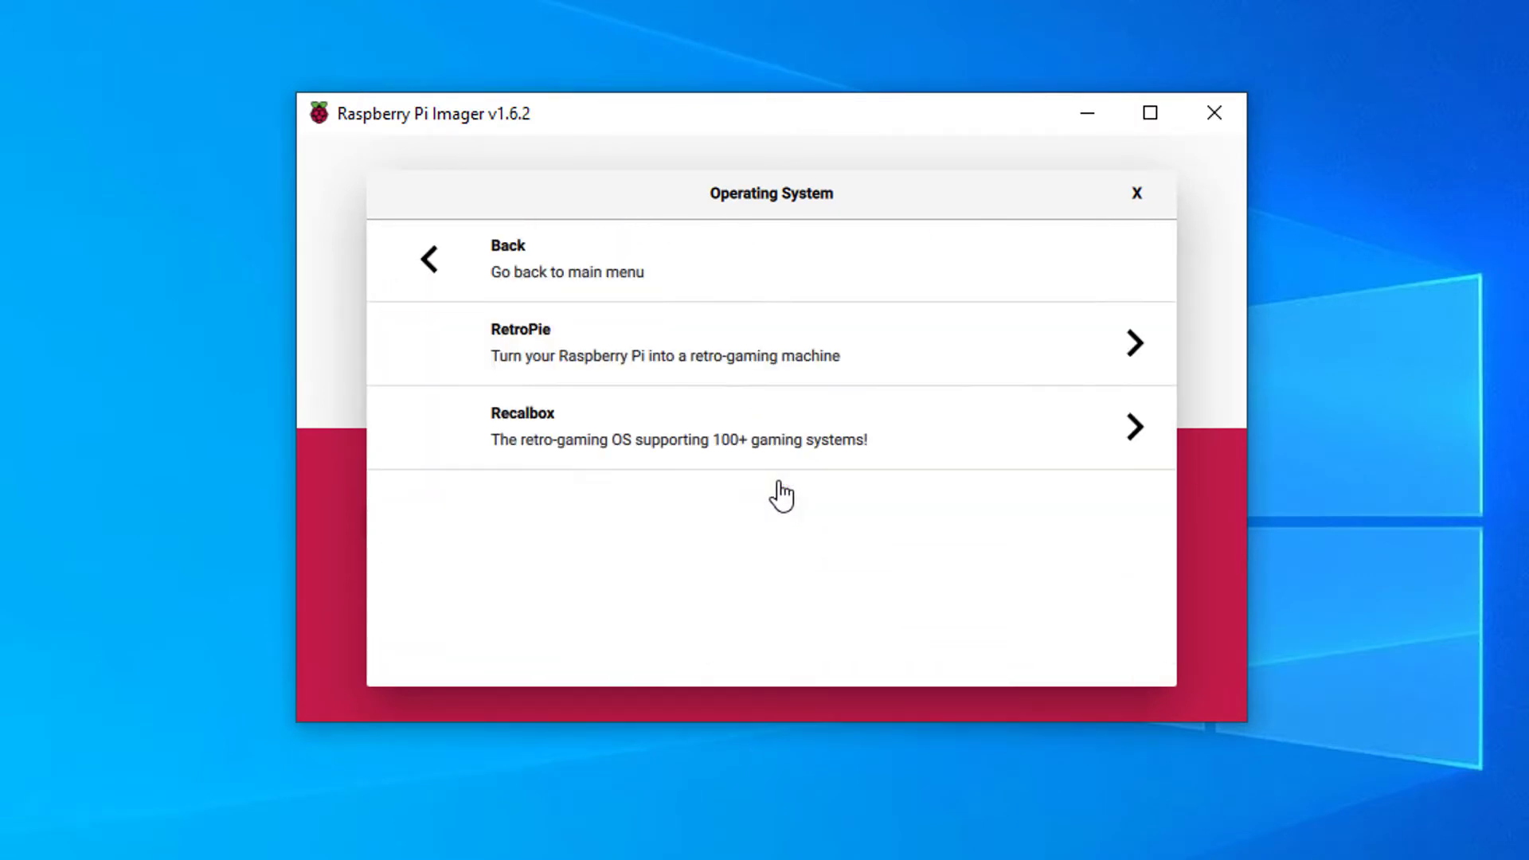
pyautogui.click(669, 350)
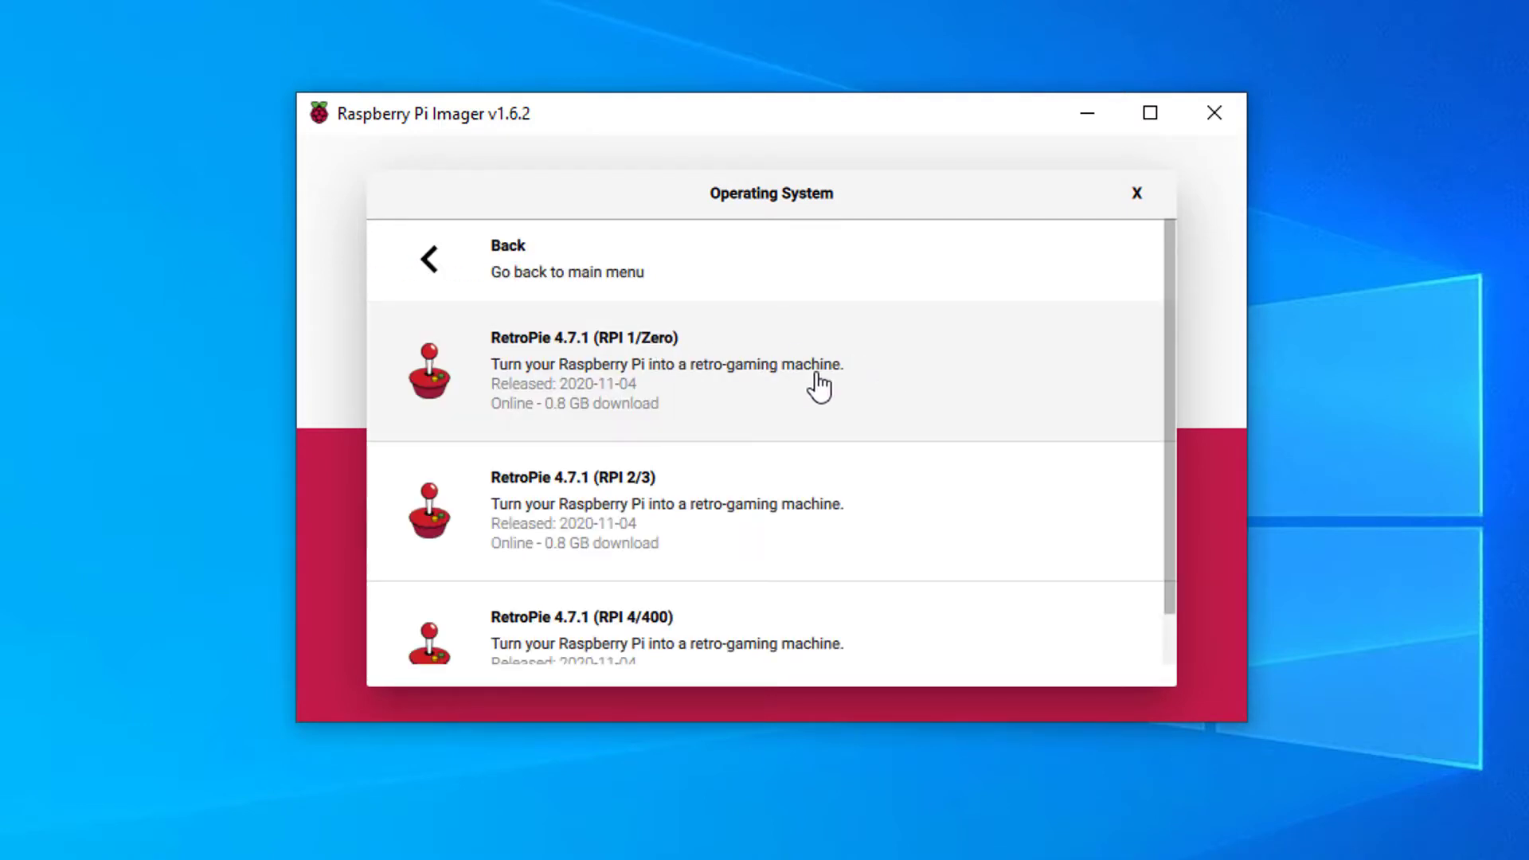
pyautogui.scroll(-2, 818, 389)
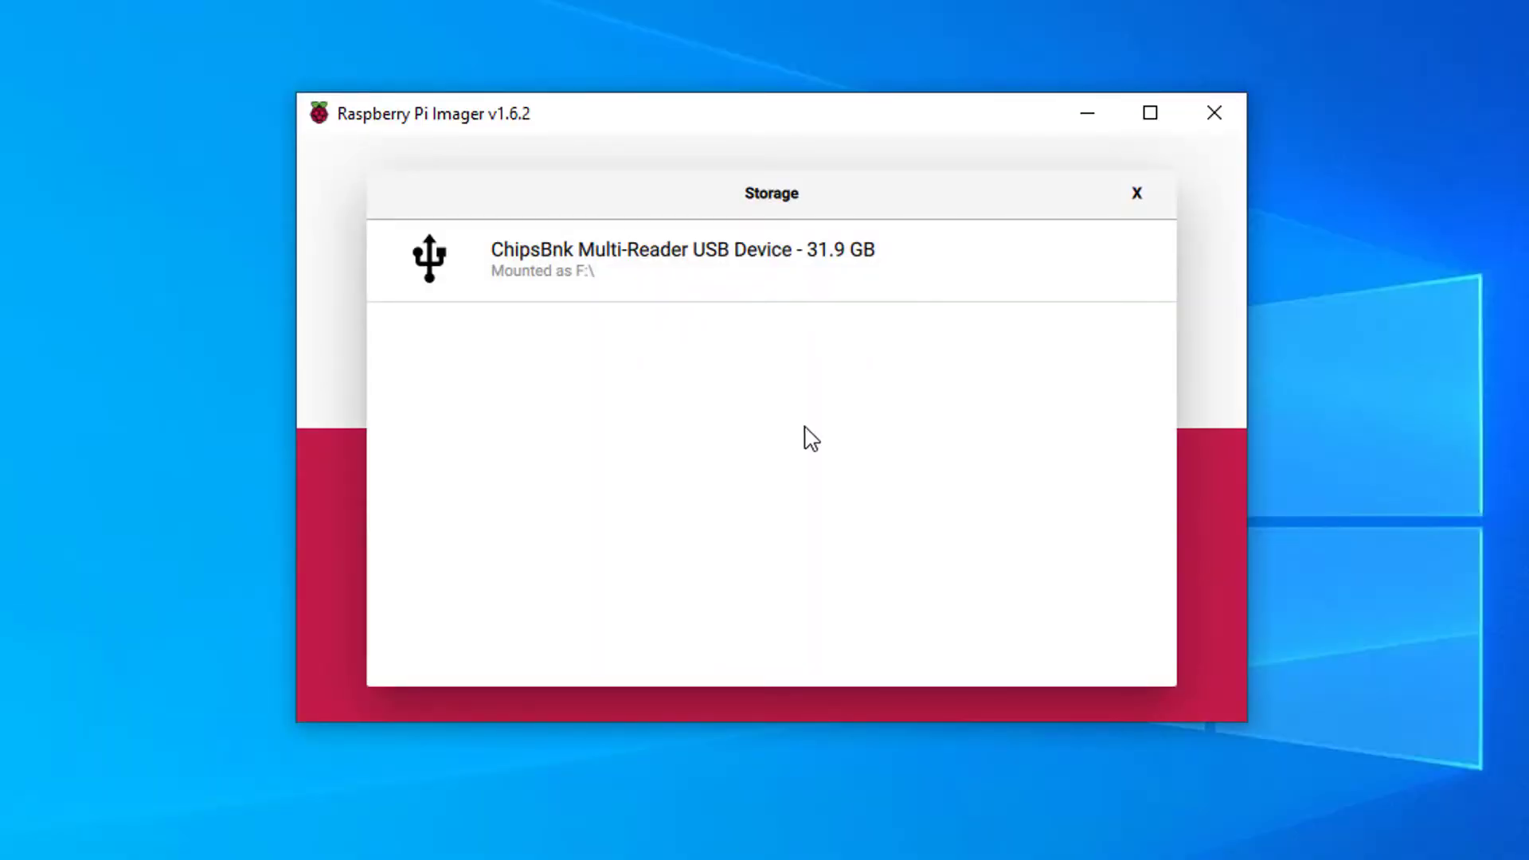
# - Write RetroPie 4.7.1 to the ChipsBnk USB card reader and acknowledge the successful write
pyautogui.click(716, 275)
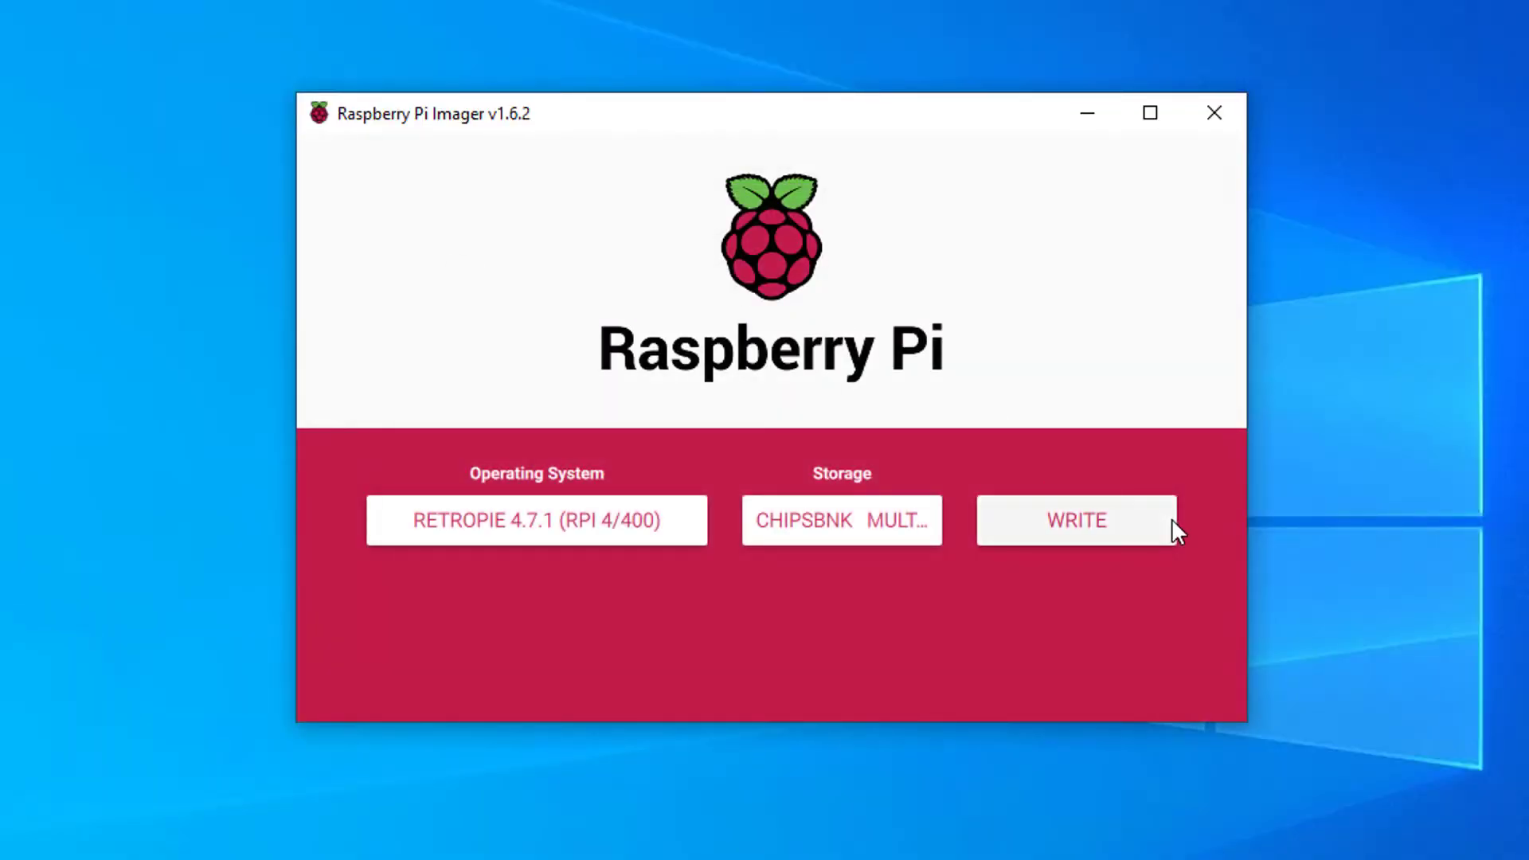
pyautogui.click(1097, 534)
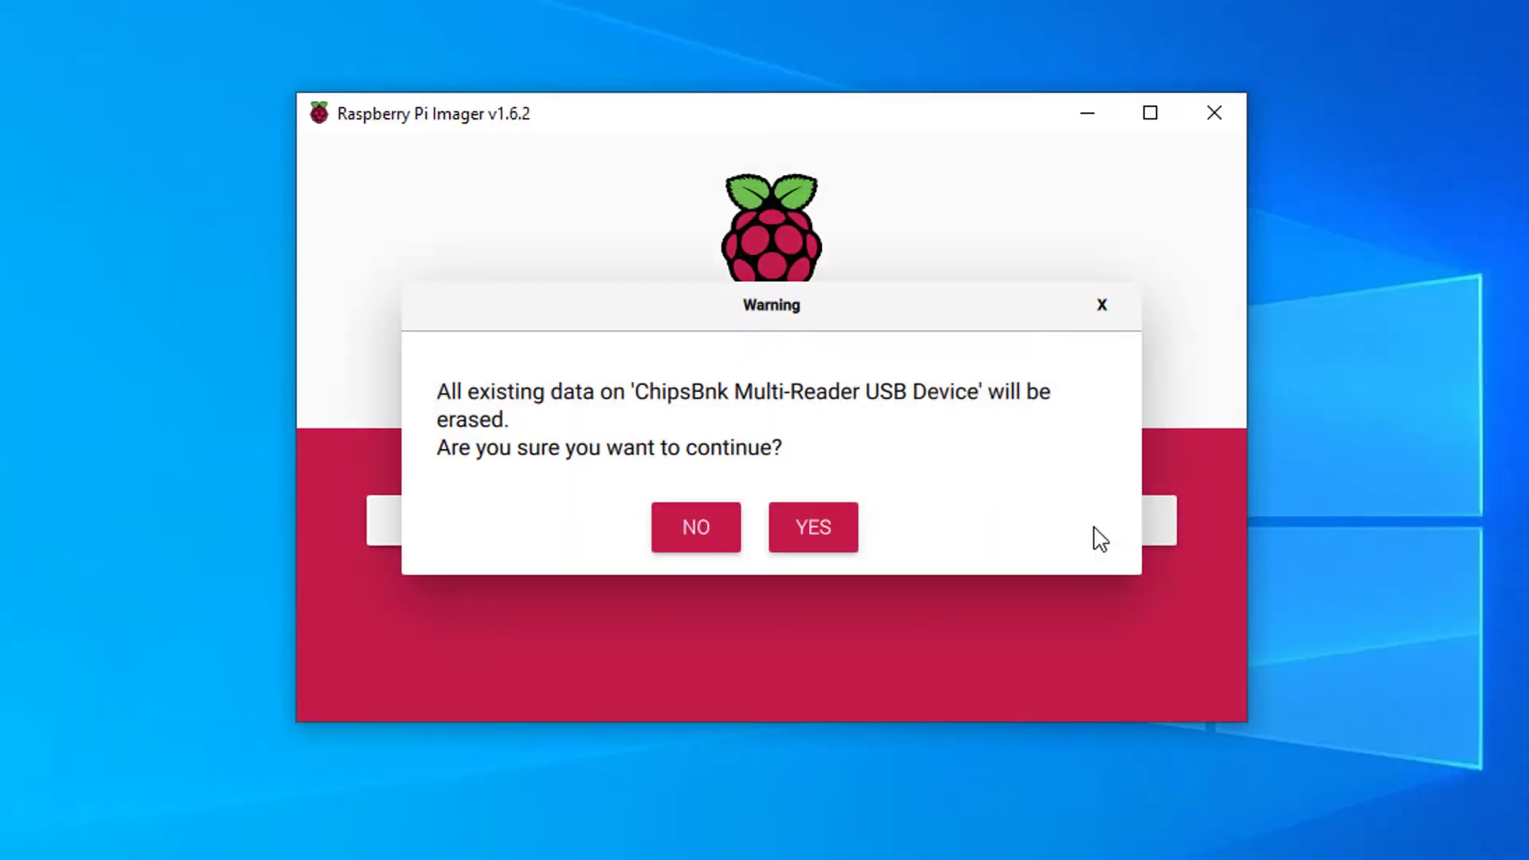
pyautogui.click(836, 534)
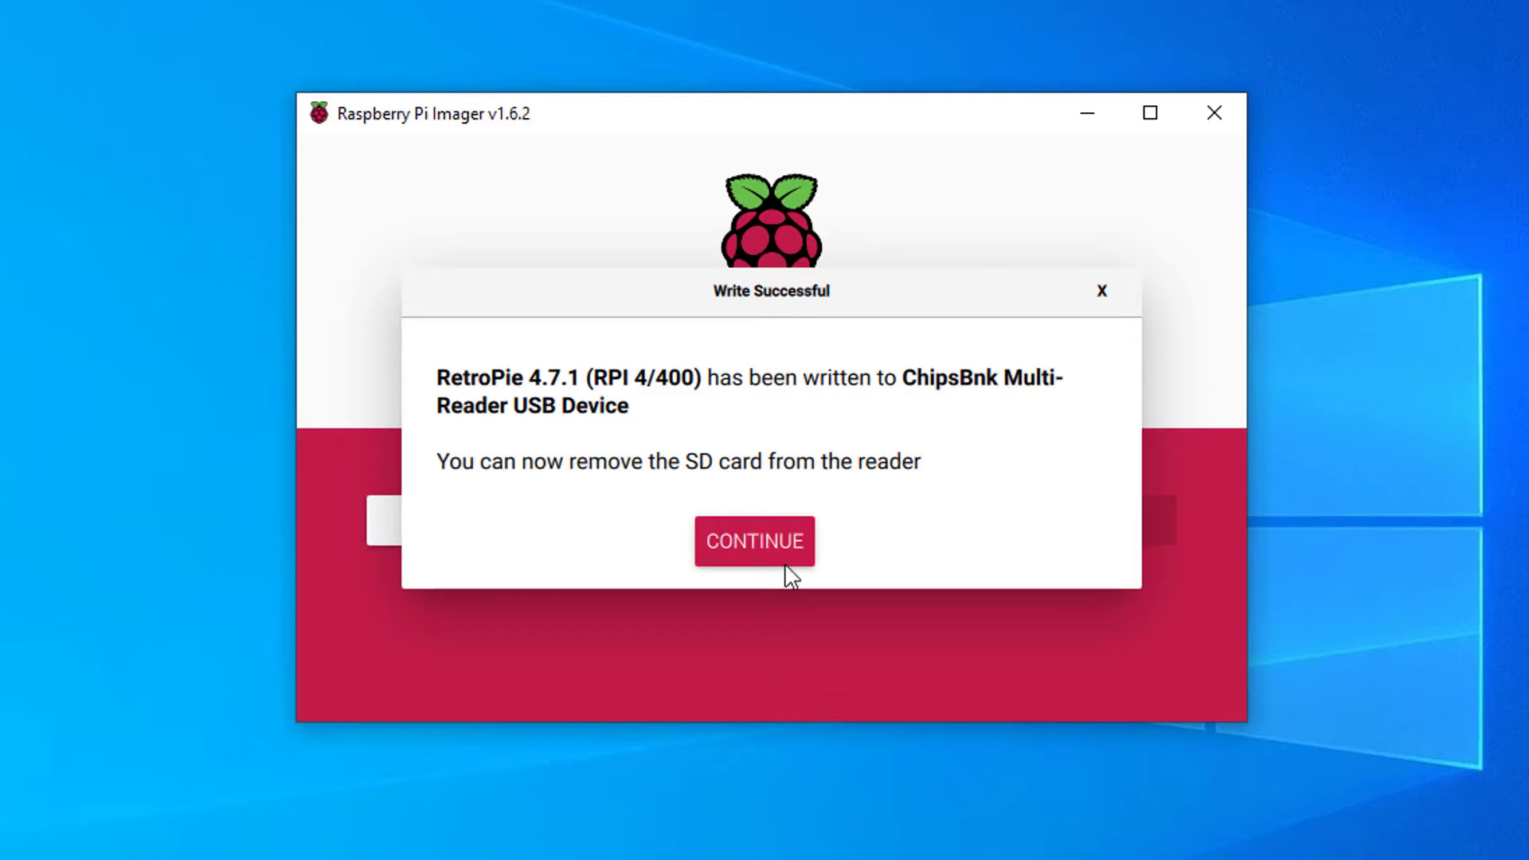
pyautogui.click(790, 537)
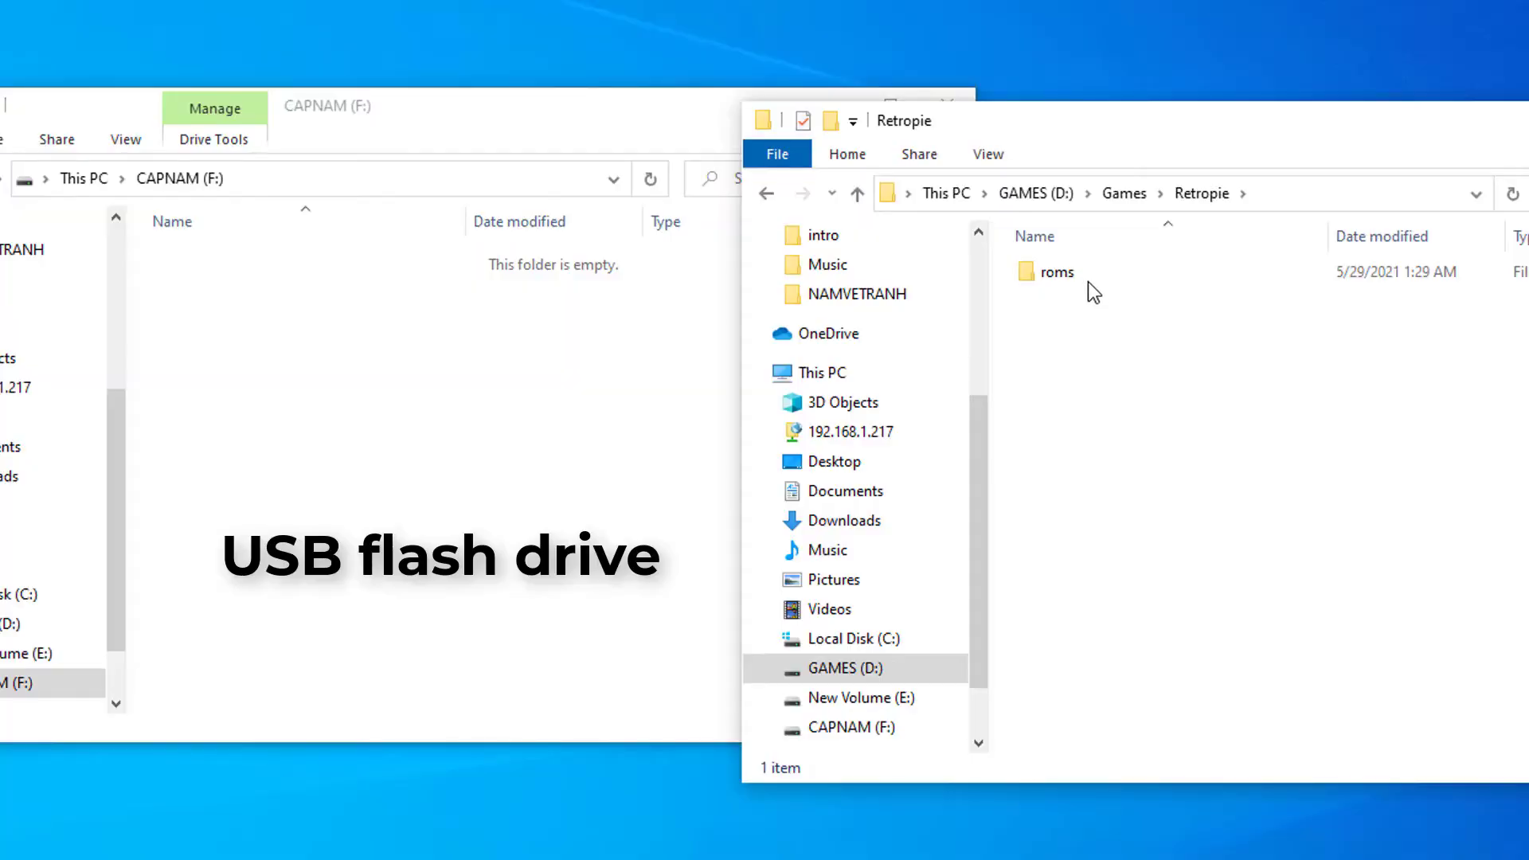
# - Check the SNES ROMs under Retropie\roms\snes, then copy Retropie onto the CAPNAM (F:) drive
pyautogui.doubleClick(1079, 279)
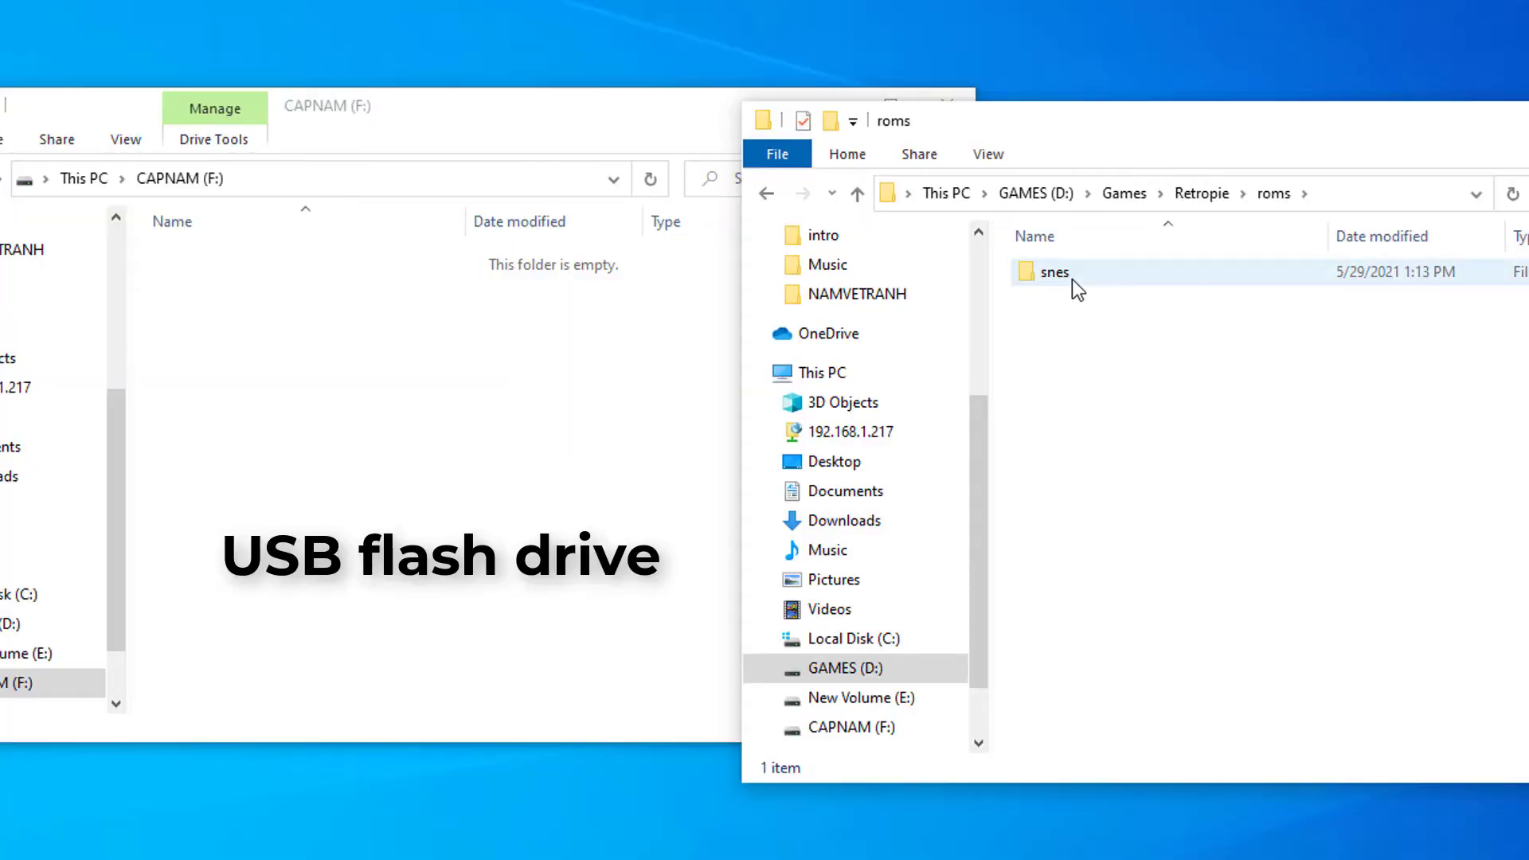
pyautogui.doubleClick(1080, 275)
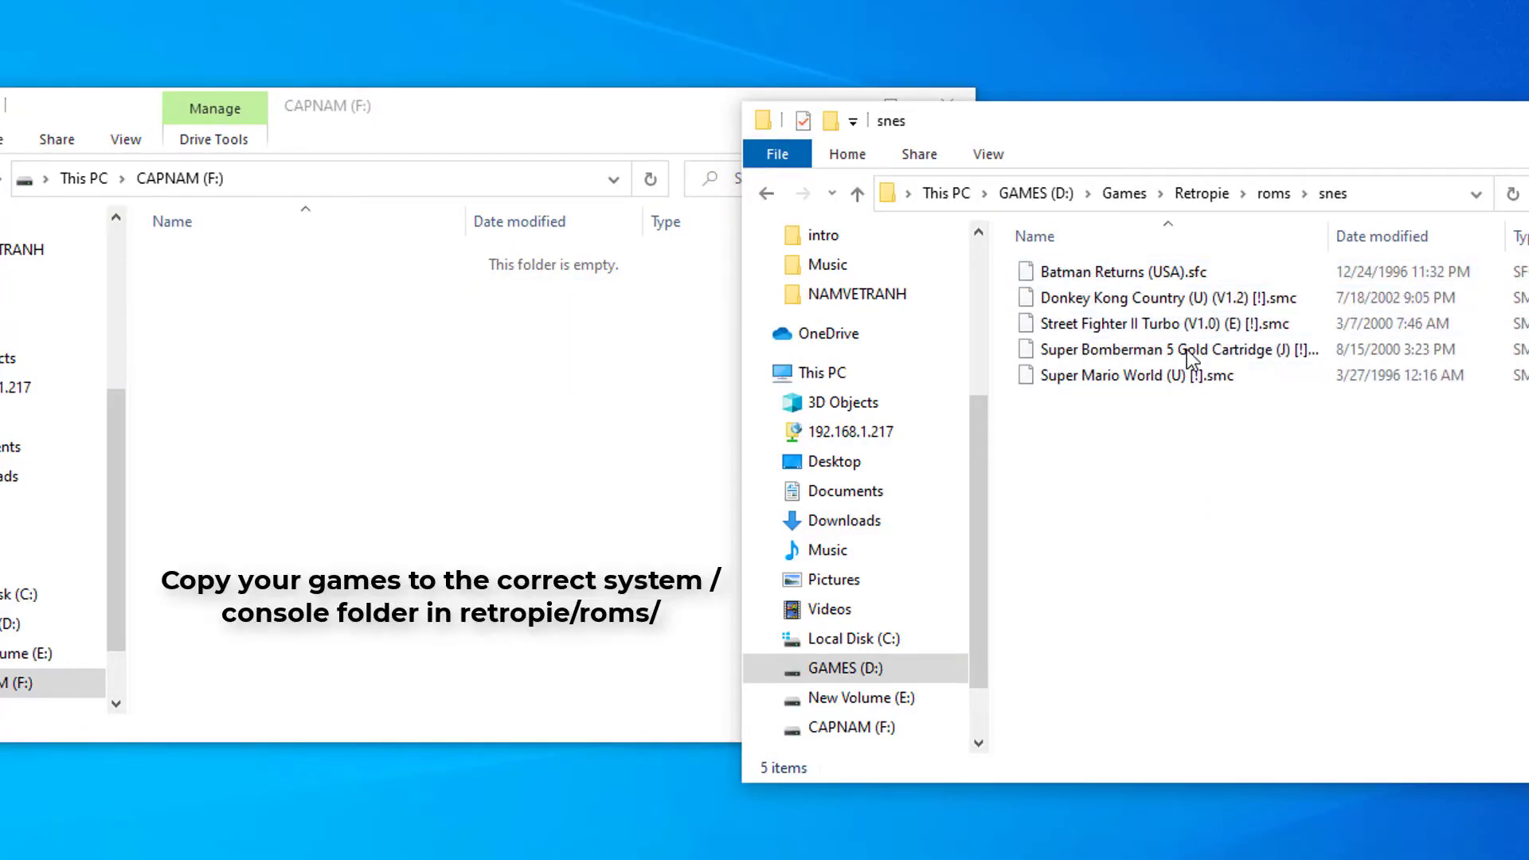
pyautogui.click(1124, 194)
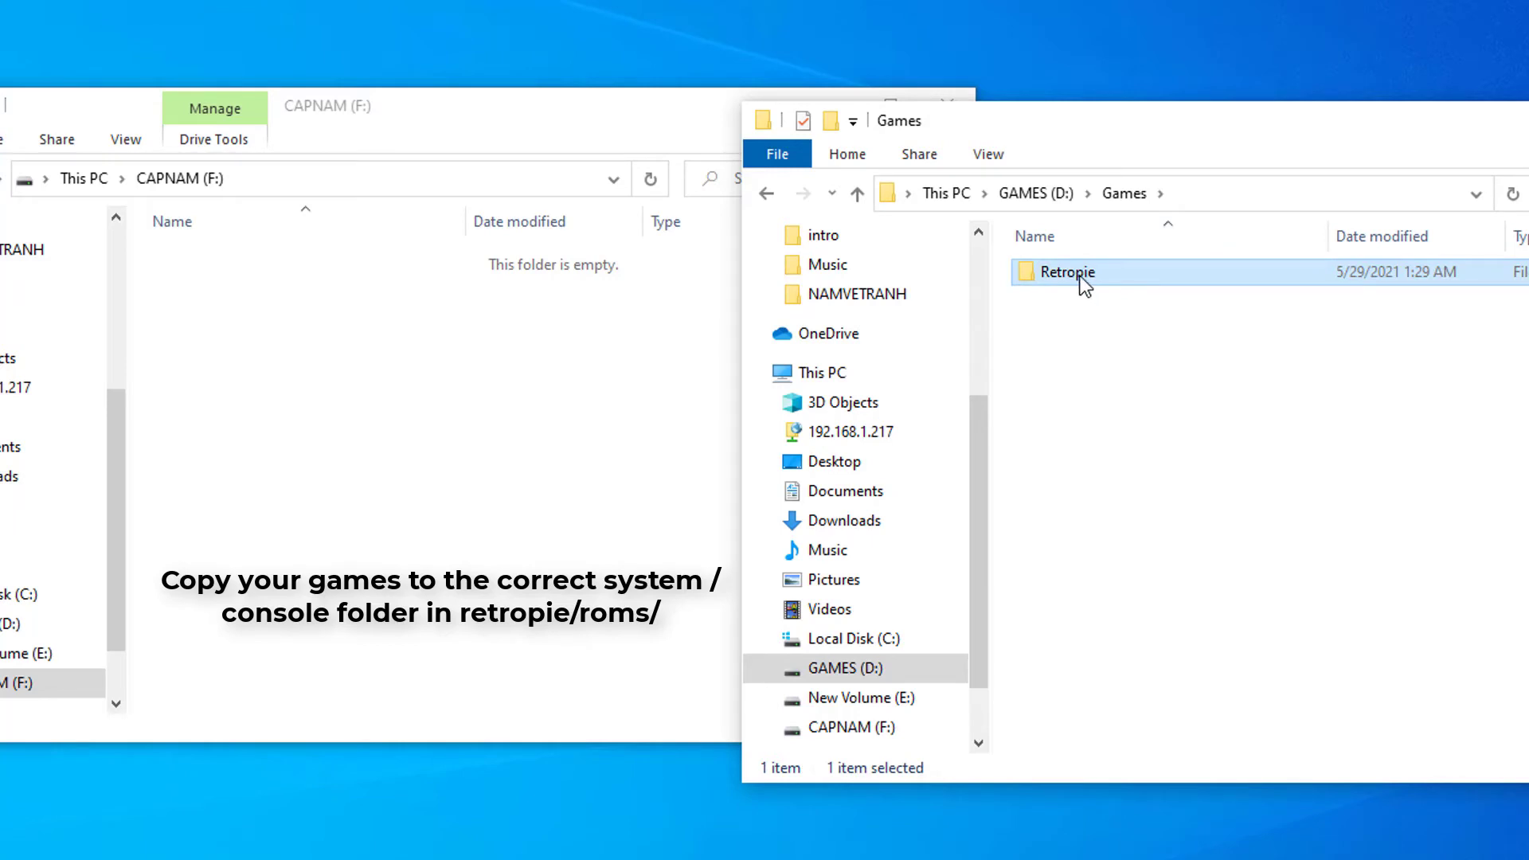
pyautogui.moveTo(1066, 272); pyautogui.dragTo(285, 375)
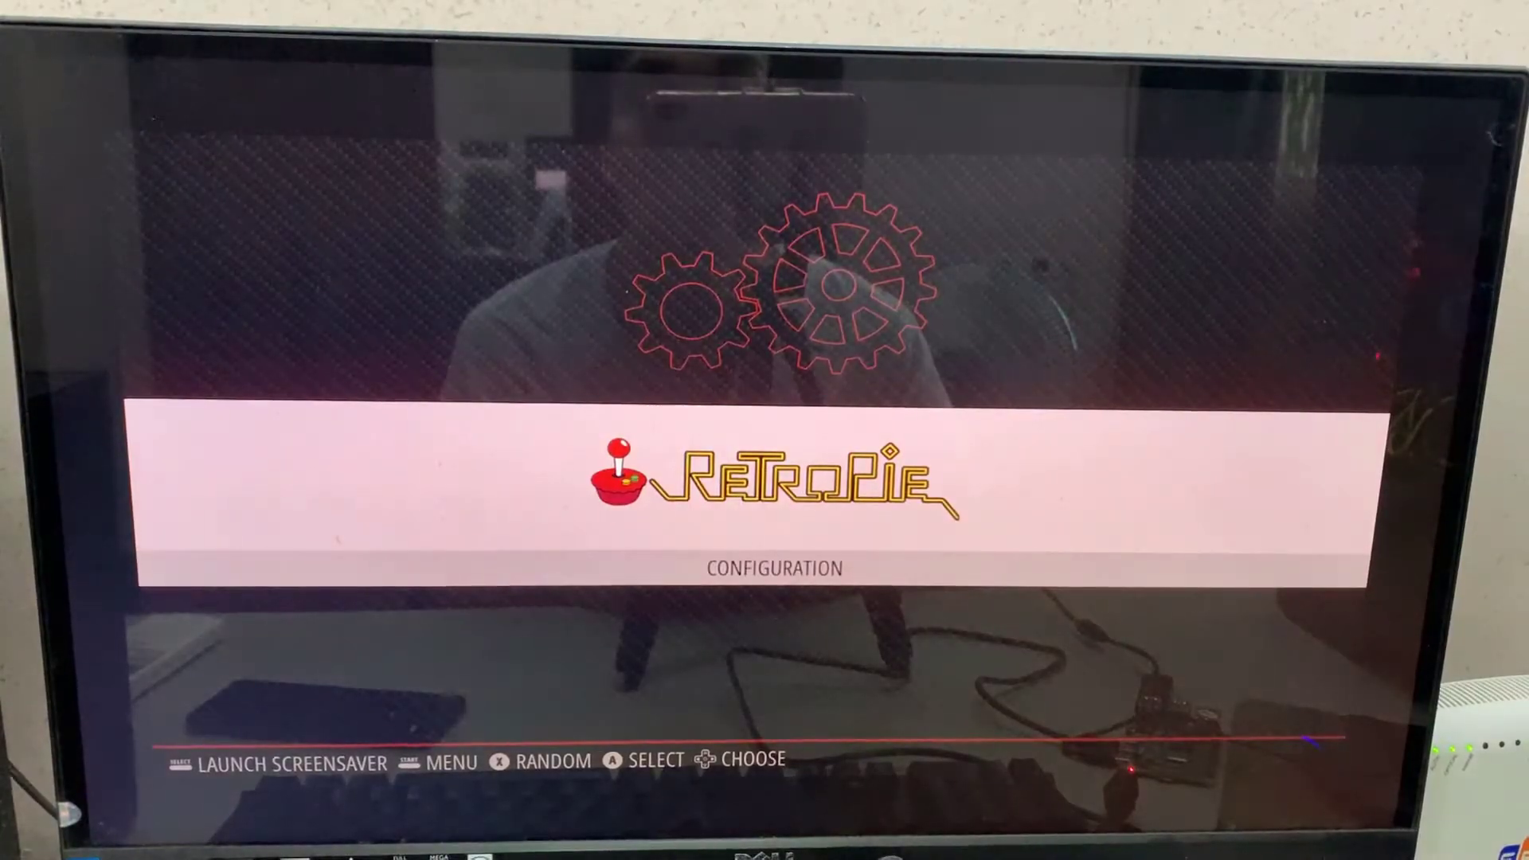
# - Restart EmulationStation from the Quit menu so the copied SNES games are listed
pyautogui.press('Return')
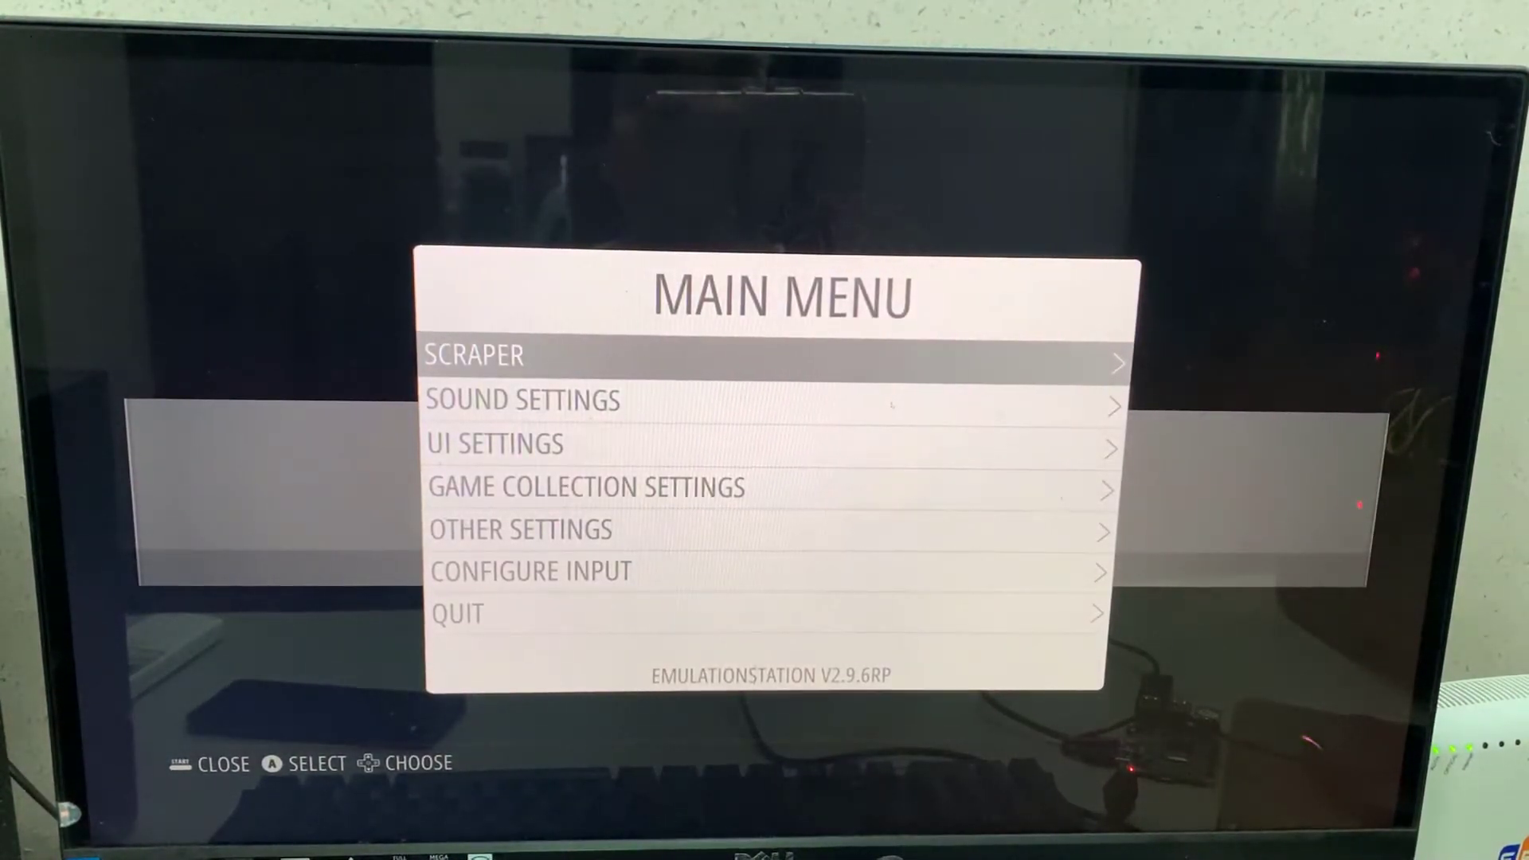
pyautogui.press('Down')
pyautogui.press('Down')
pyautogui.press('Down')
pyautogui.press('Down')
pyautogui.press('Down')
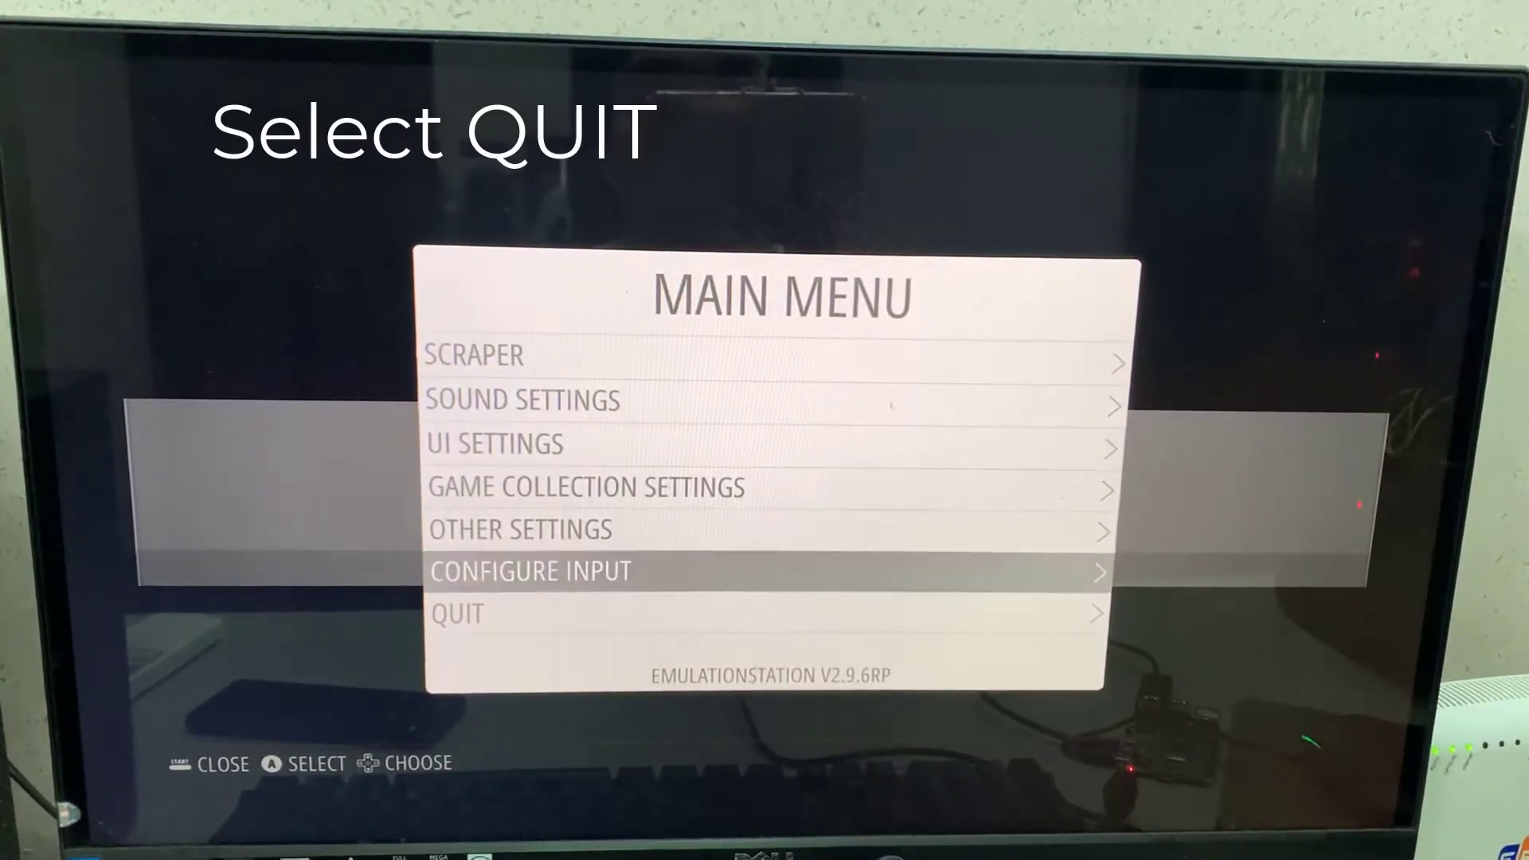
pyautogui.press('Down')
pyautogui.press('Return')
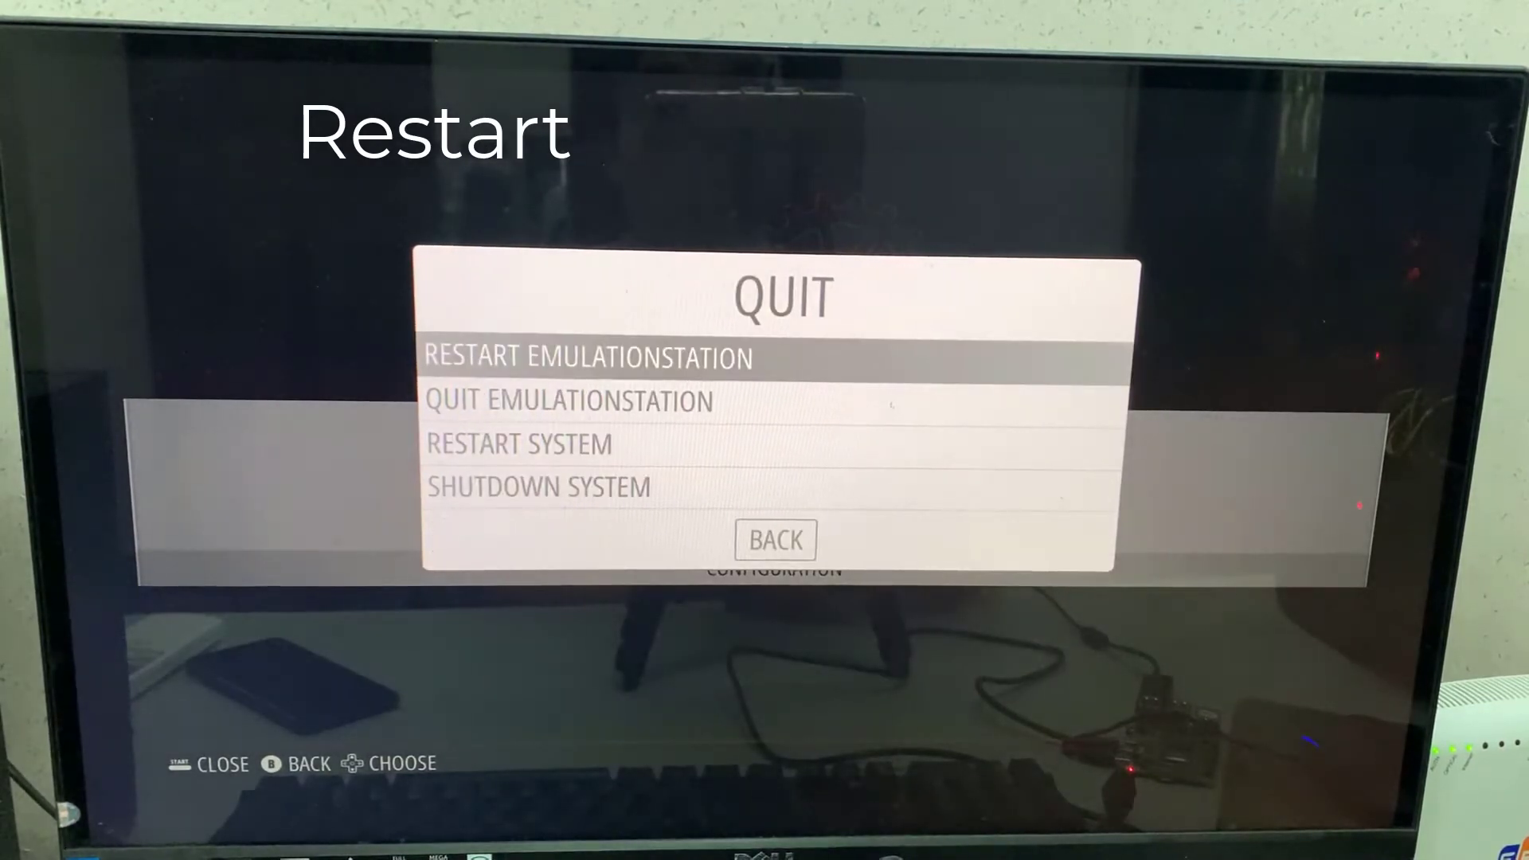
pyautogui.press('Return')
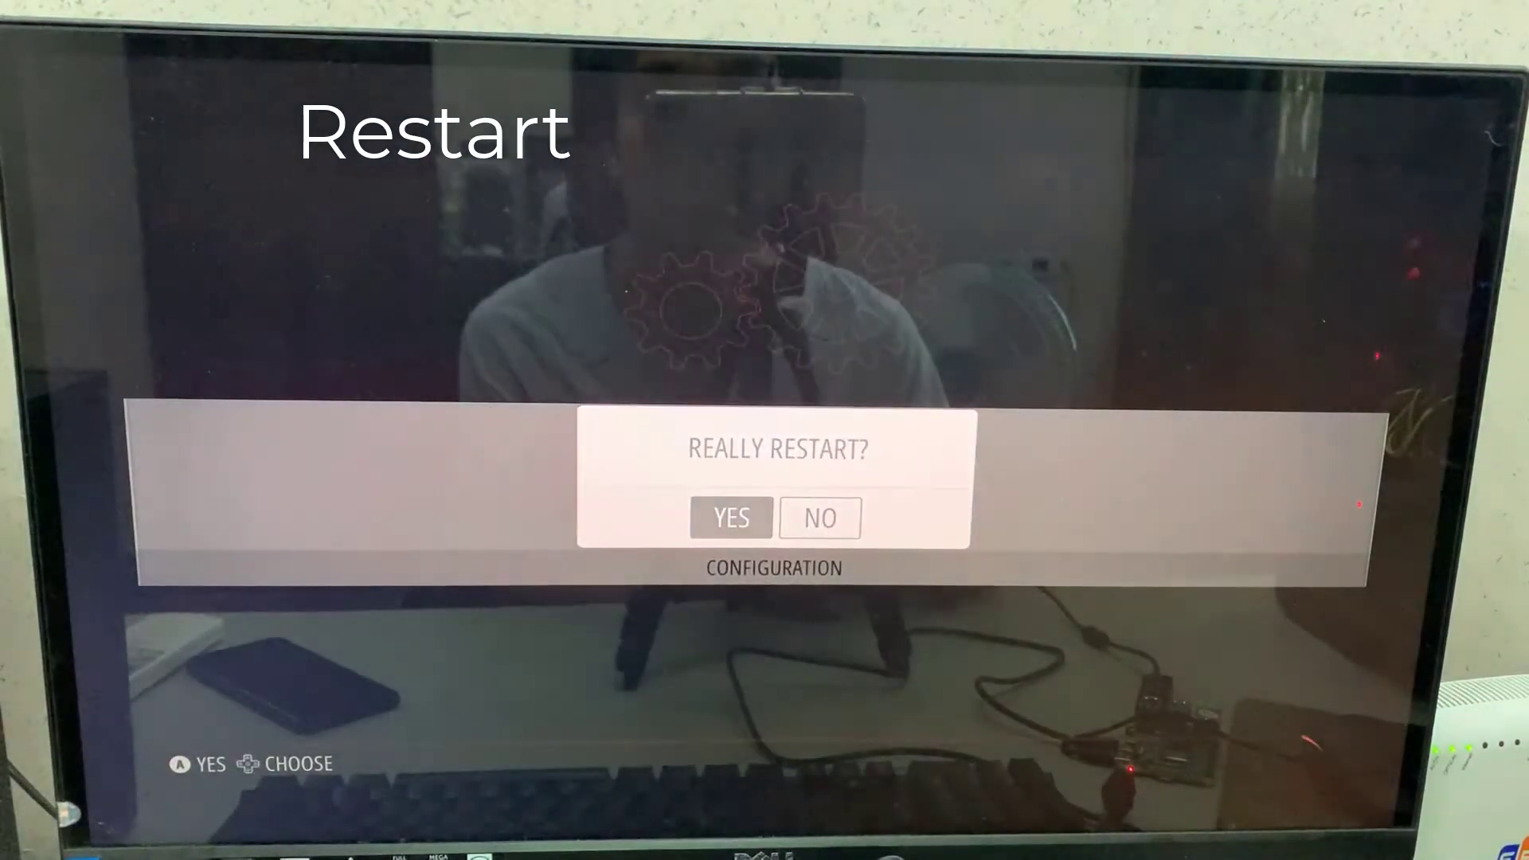
pyautogui.press('Return')
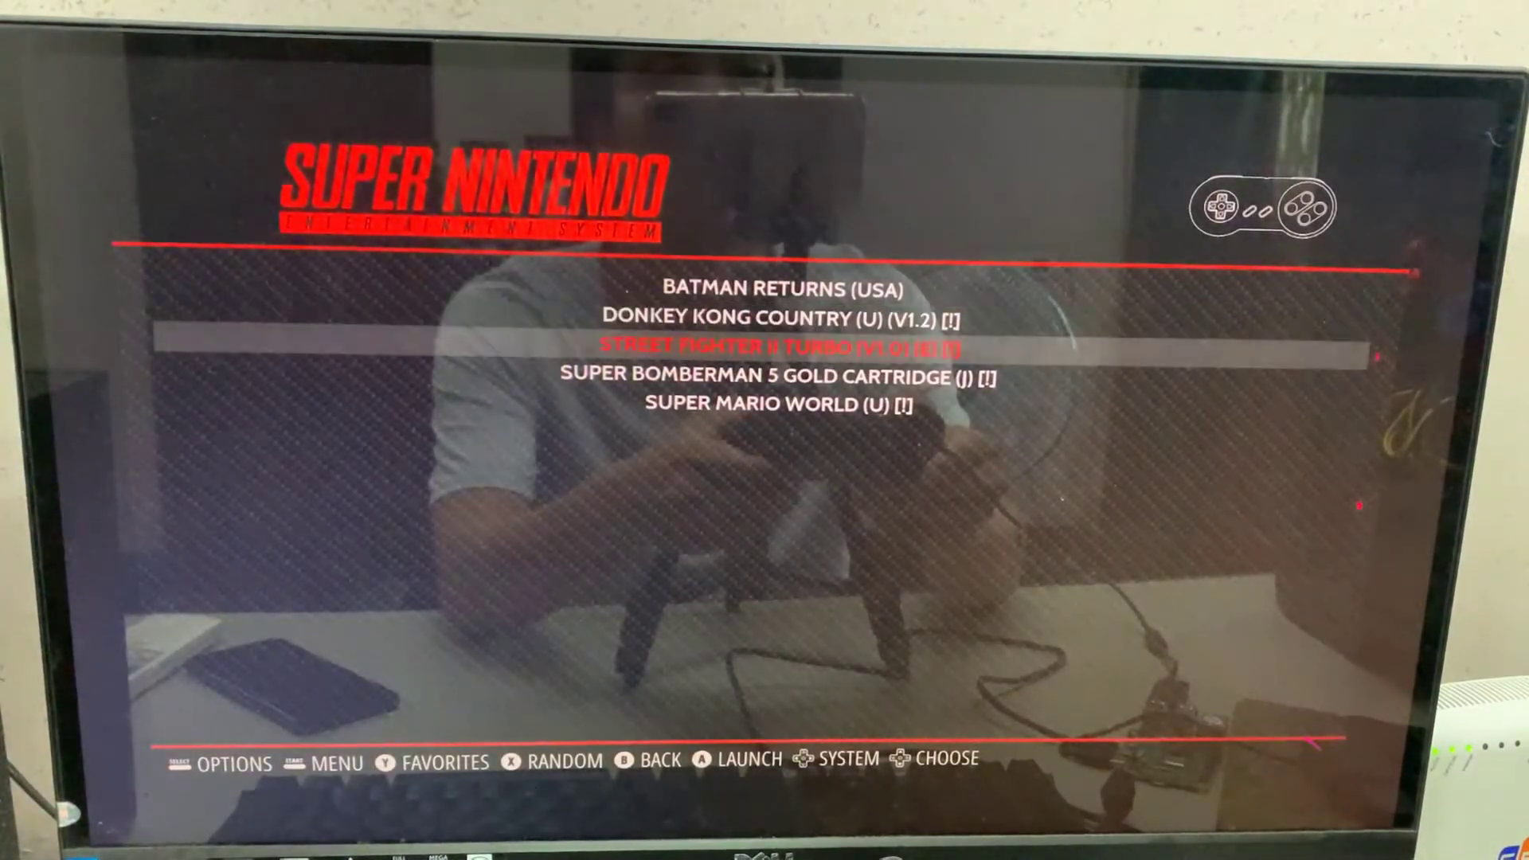
# - Launch Street Fighter II Turbo from the Super Nintendo list
pyautogui.press('Return')
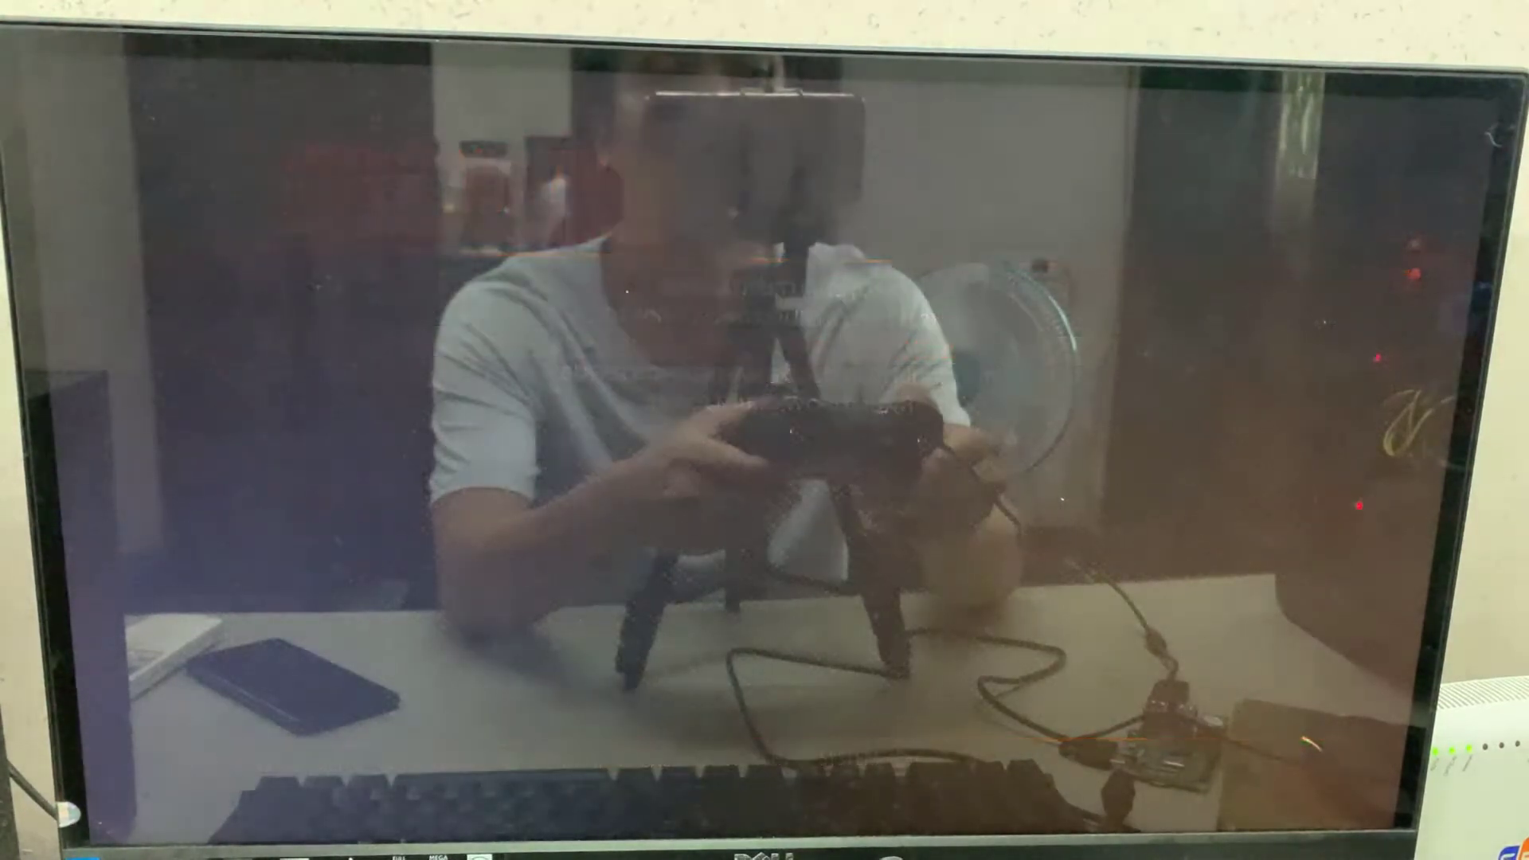